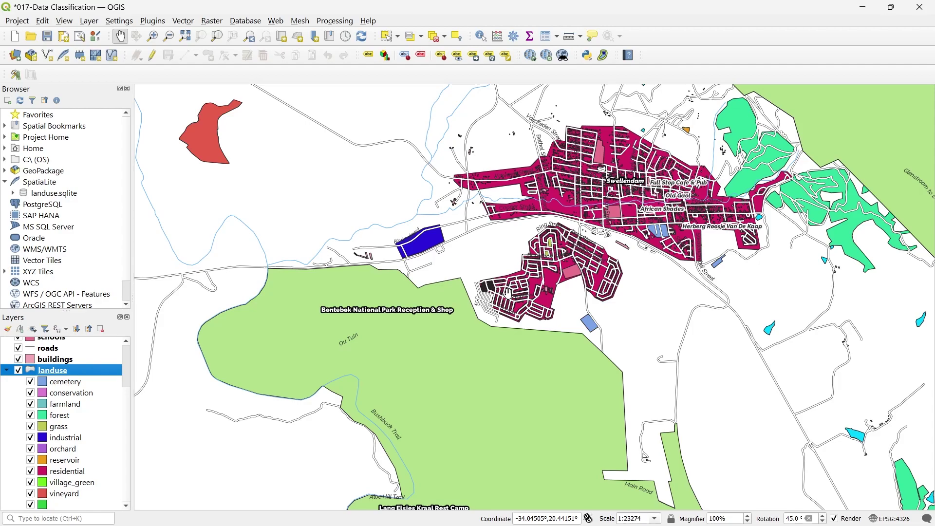
Examine the landuse layer's category colours on the map and in the legend, including the cemetery class's symbol settings.
{"action": "scroll", "coordinate": [383, 304], "scroll_direction": "up", "scroll_amount": 2}
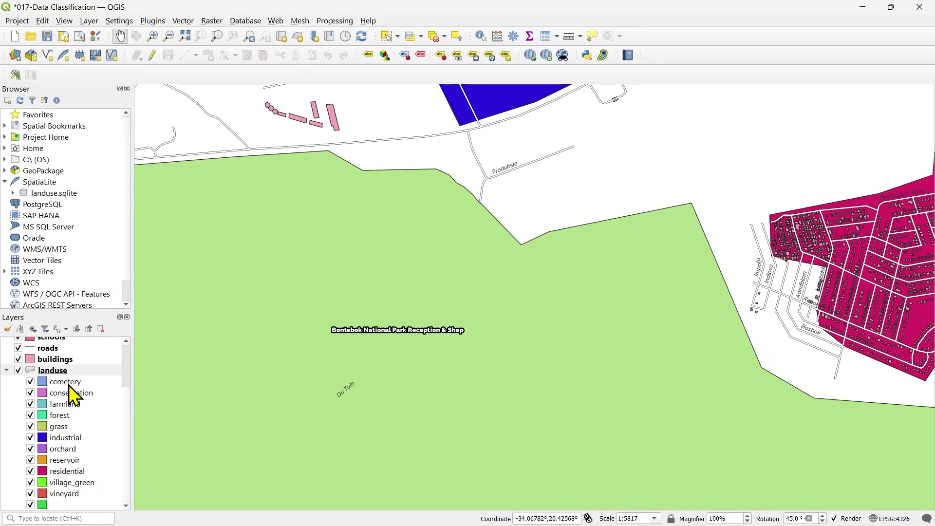
{"action": "left_click", "coordinate": [68, 385]}
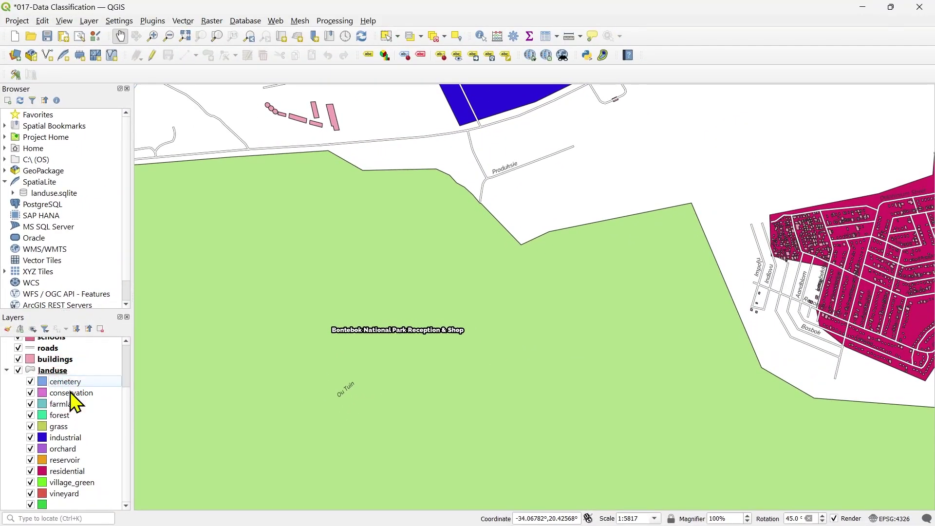
{"action": "left_click", "coordinate": [71, 393]}
{"action": "key", "text": "Down"}
{"action": "key", "text": "Down"}
{"action": "key", "text": "Down"}
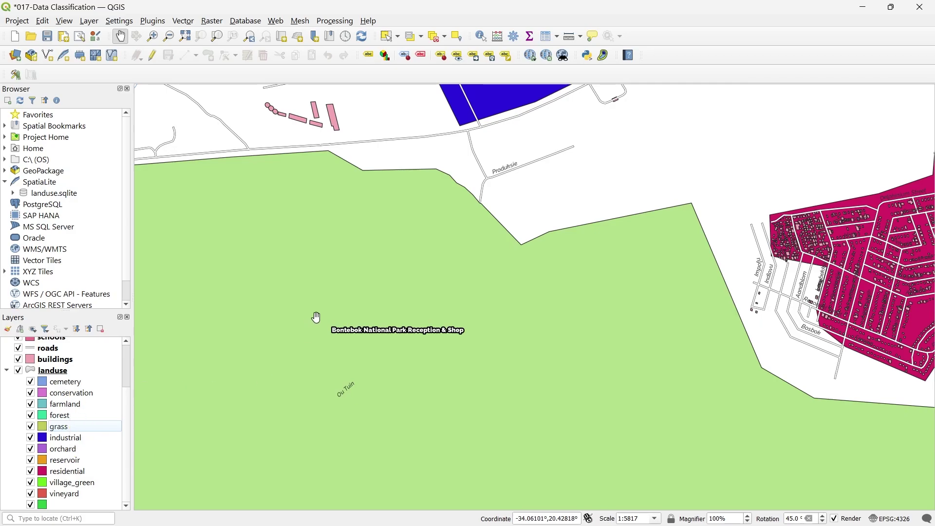
{"action": "scroll", "coordinate": [316, 317], "scroll_direction": "down", "scroll_amount": 3}
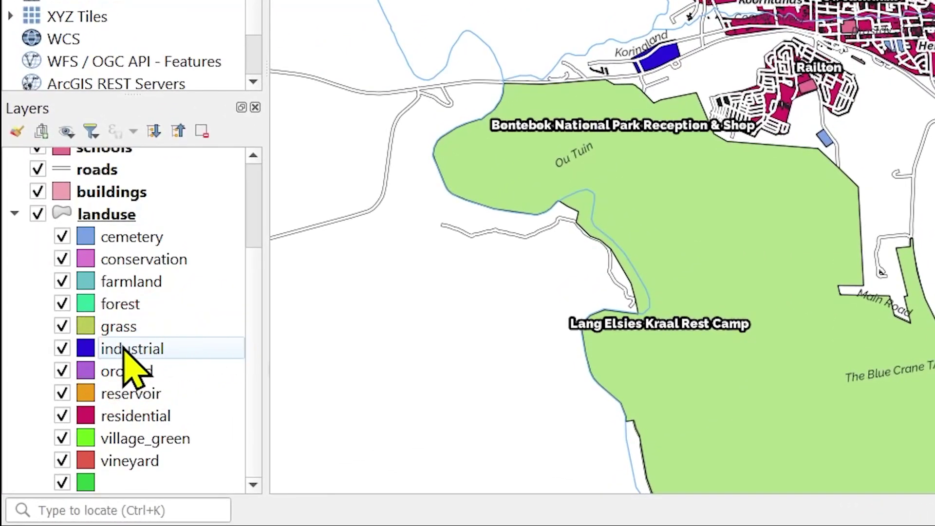
{"action": "scroll", "coordinate": [658, 56], "scroll_direction": "up", "scroll_amount": 1}
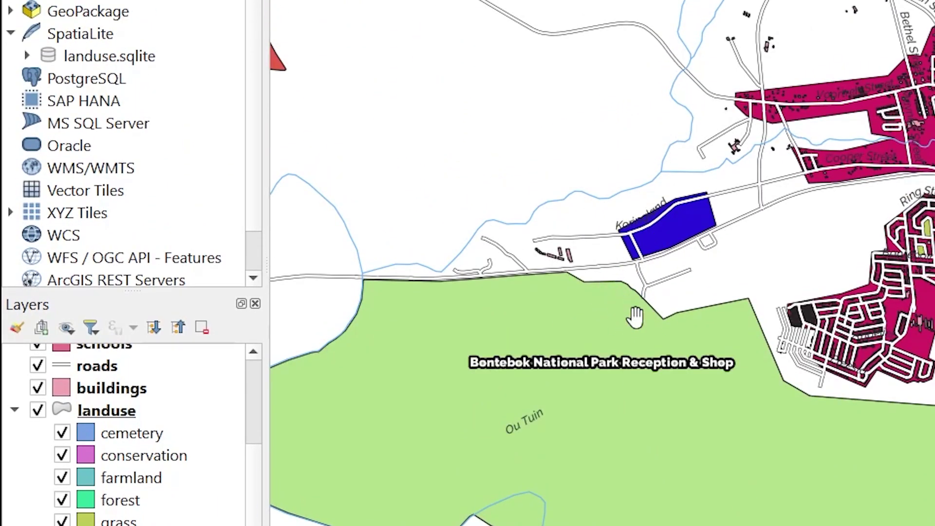
{"action": "scroll", "coordinate": [649, 311], "scroll_direction": "down", "scroll_amount": 1}
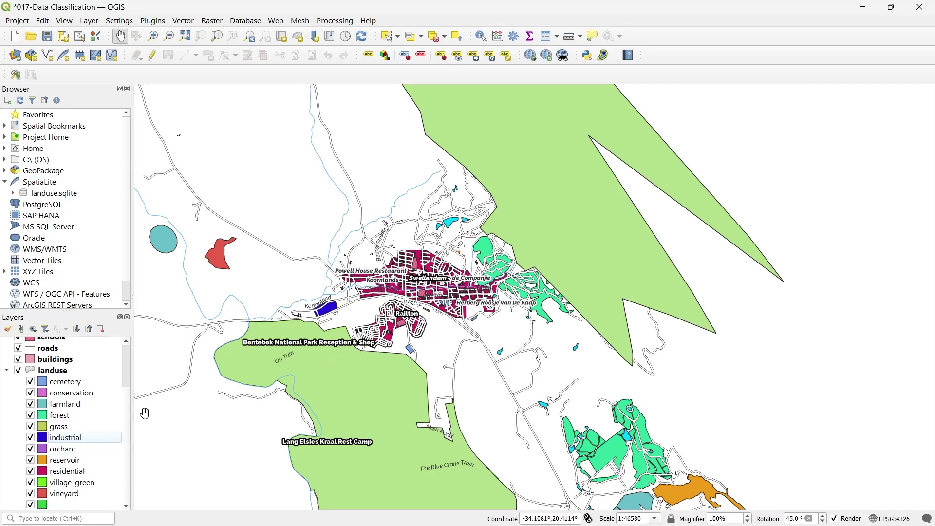
{"action": "double_click", "coordinate": [42, 381]}
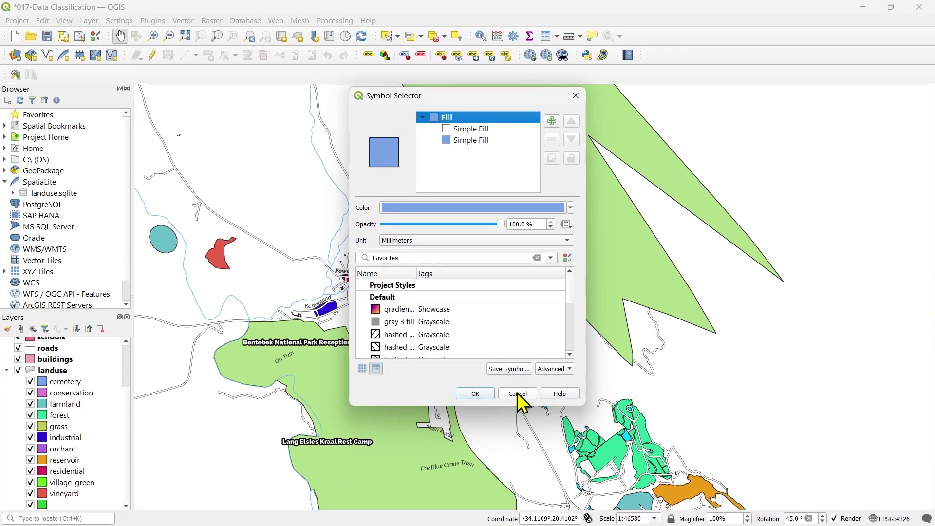
{"action": "left_click", "coordinate": [516, 393]}
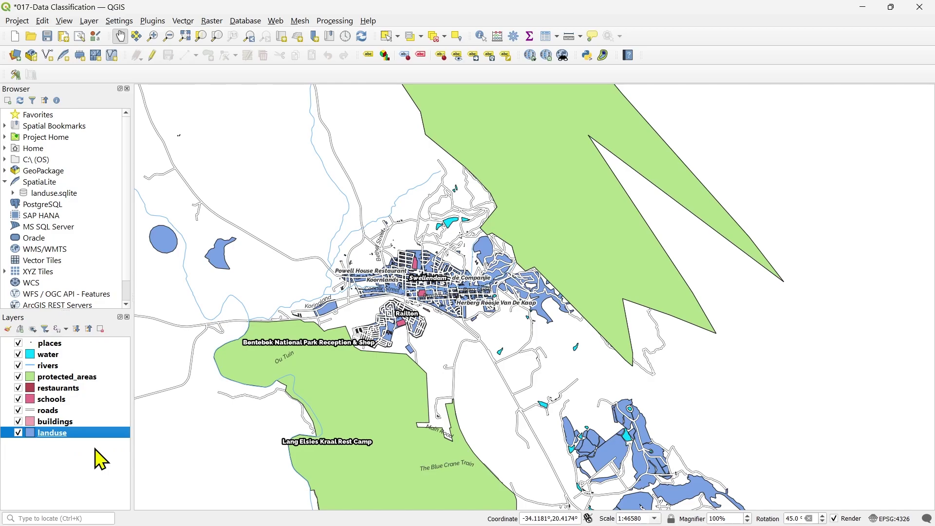
Hide the places, restaurants, roads and buildings layers so the landuse polygons are unobstructed.
{"action": "scroll", "coordinate": [404, 287], "scroll_direction": "up", "scroll_amount": 1}
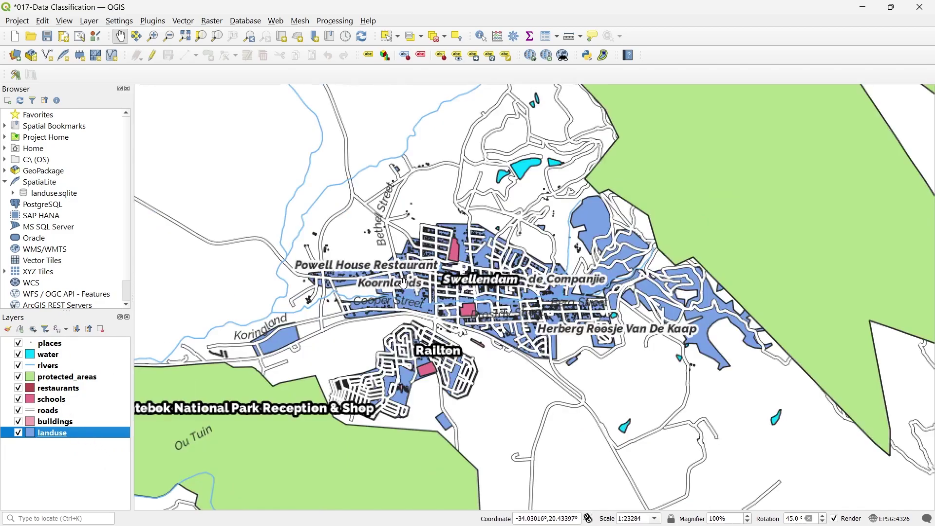
{"action": "scroll", "coordinate": [405, 288], "scroll_direction": "down", "scroll_amount": 2}
{"action": "scroll", "coordinate": [435, 278], "scroll_direction": "up", "scroll_amount": 1}
{"action": "left_click", "coordinate": [19, 344]}
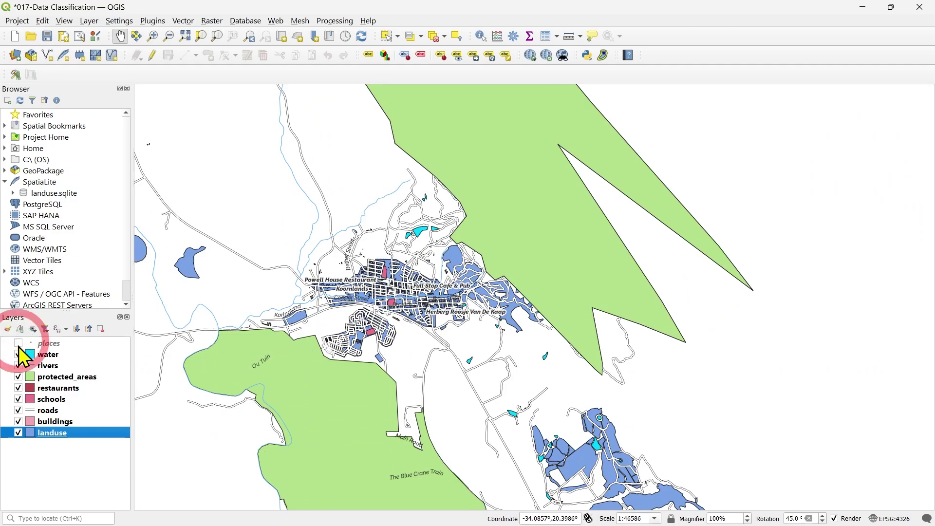
{"action": "left_click", "coordinate": [18, 388]}
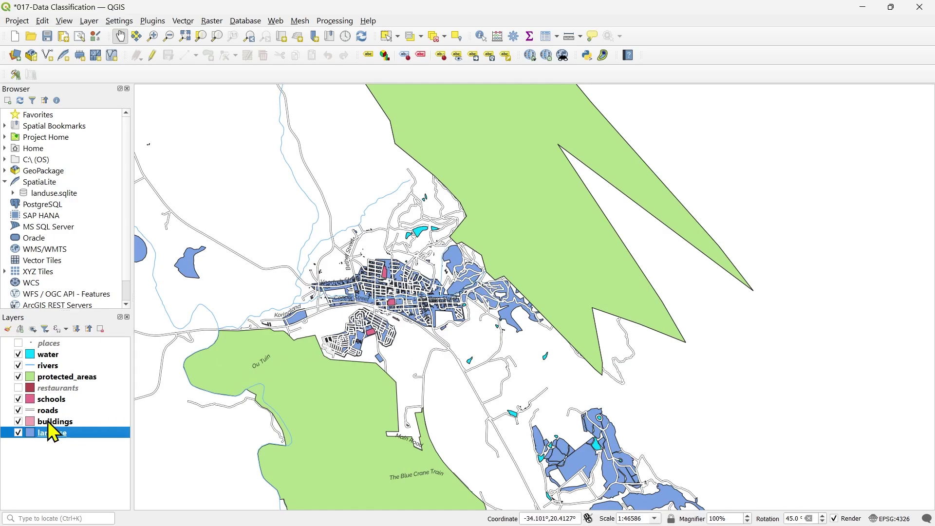
{"action": "left_click", "coordinate": [18, 412]}
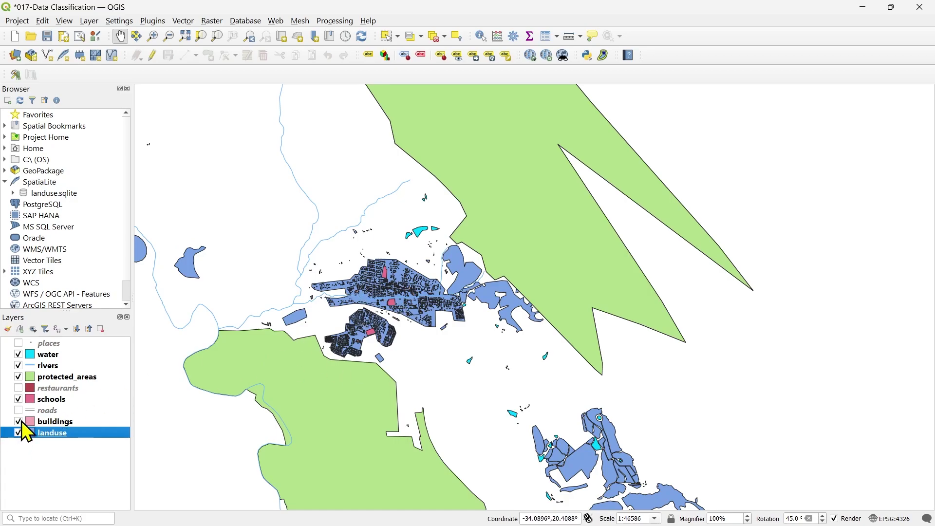
{"action": "left_click", "coordinate": [19, 422]}
{"action": "scroll", "coordinate": [543, 330], "scroll_direction": "down", "scroll_amount": 1}
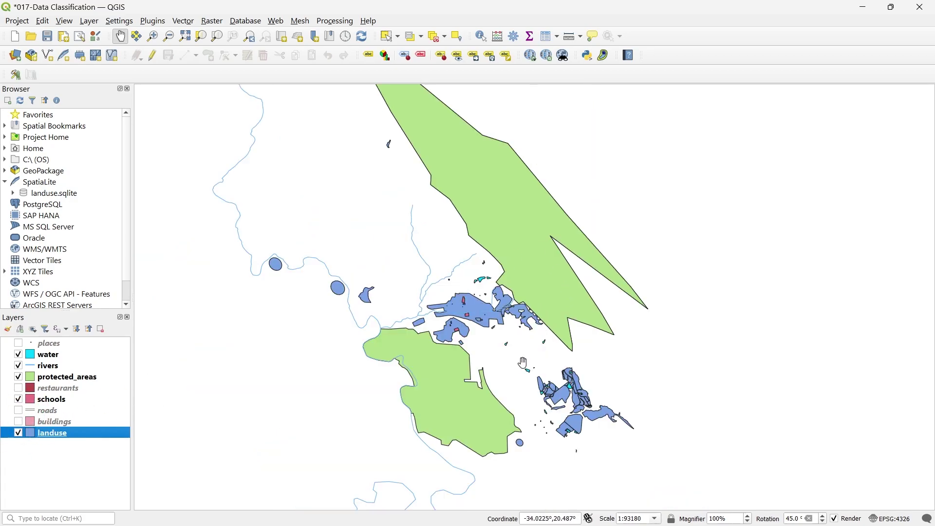
{"action": "scroll", "coordinate": [524, 363], "scroll_direction": "up", "scroll_amount": 1}
{"action": "left_click_drag", "start_coordinate": [496, 375], "coordinate": [498, 406]}
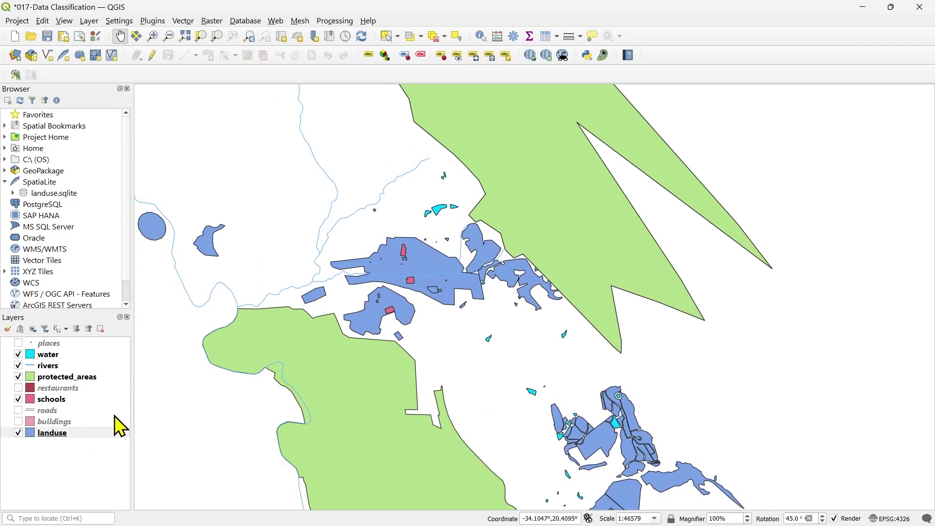
{"action": "mouse_move", "coordinate": [94, 442]}
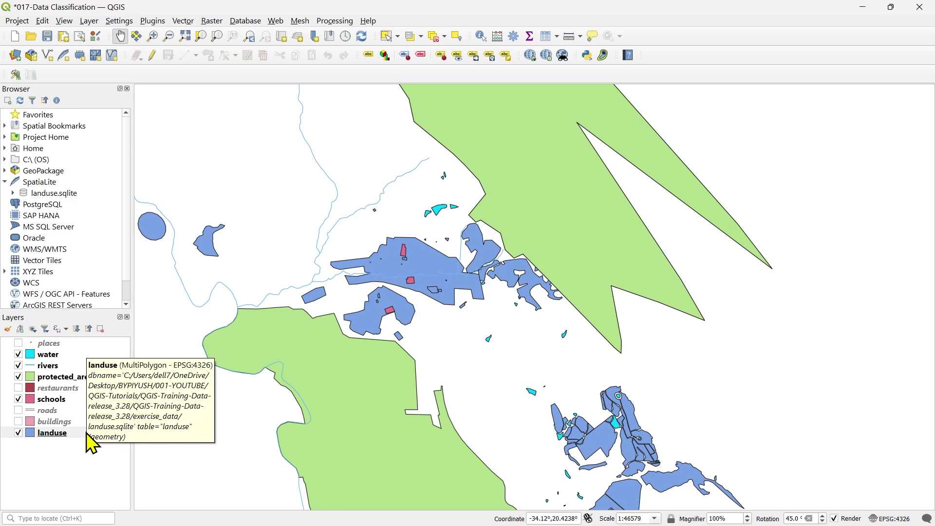
{"action": "left_click", "coordinate": [85, 433]}
{"action": "double_click", "coordinate": [86, 433]}
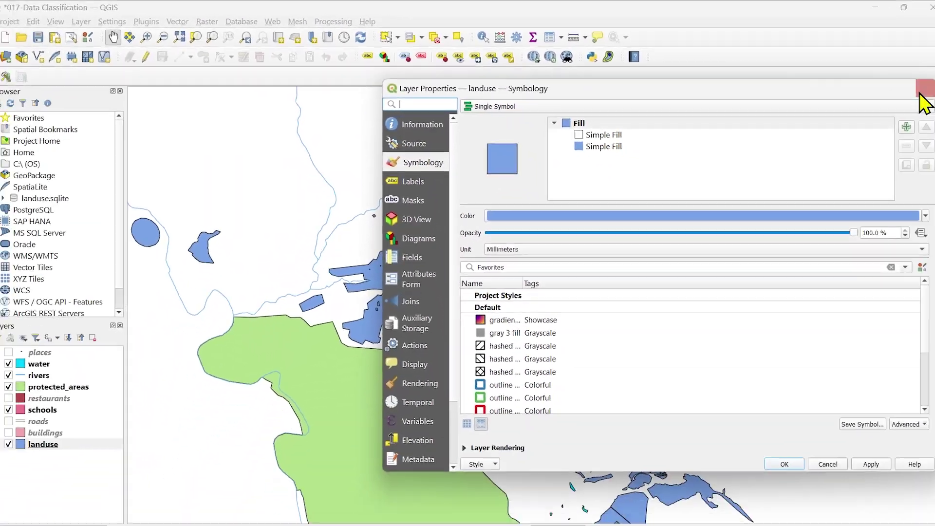
{"action": "left_click", "coordinate": [920, 95]}
Display the live styling options for the landuse layer and change its symbology from Single Symbol to Categorized.
{"action": "left_click", "coordinate": [368, 56]}
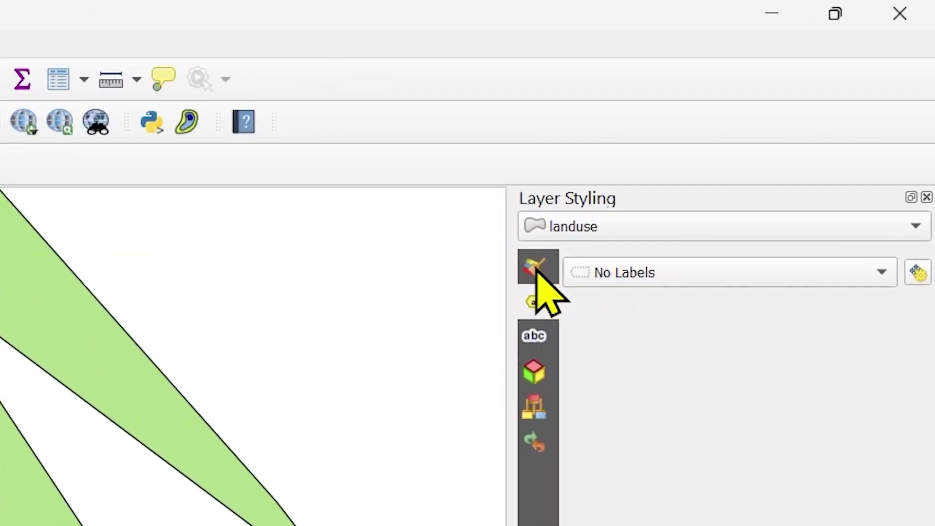
{"action": "left_click", "coordinate": [536, 268]}
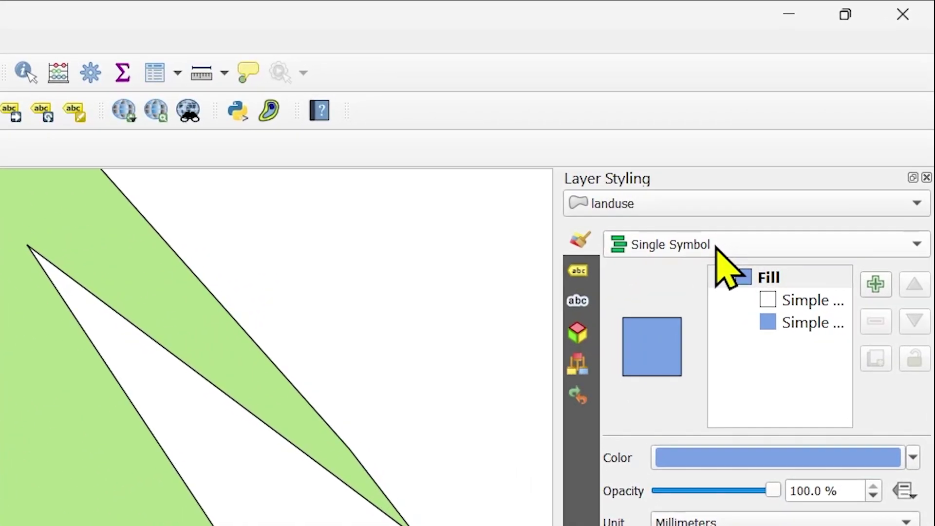
{"action": "left_click", "coordinate": [826, 123]}
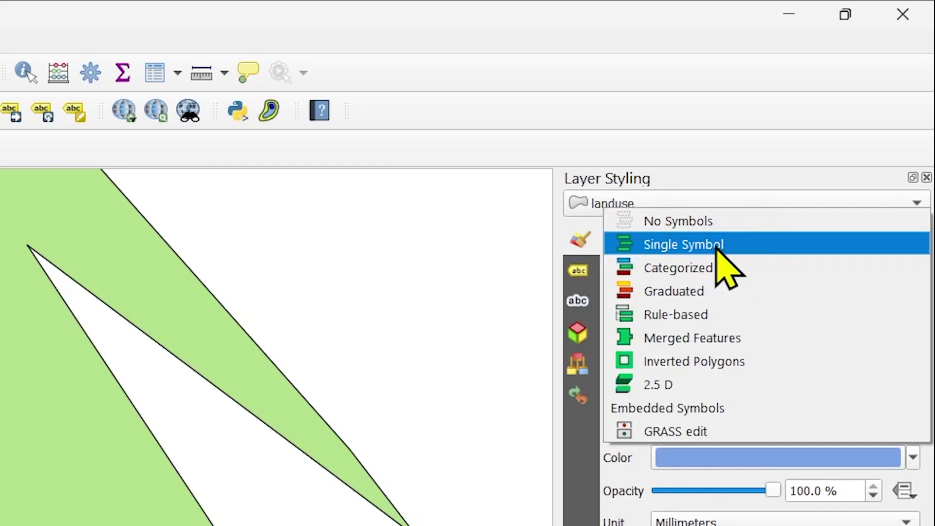
{"action": "left_click", "coordinate": [700, 275]}
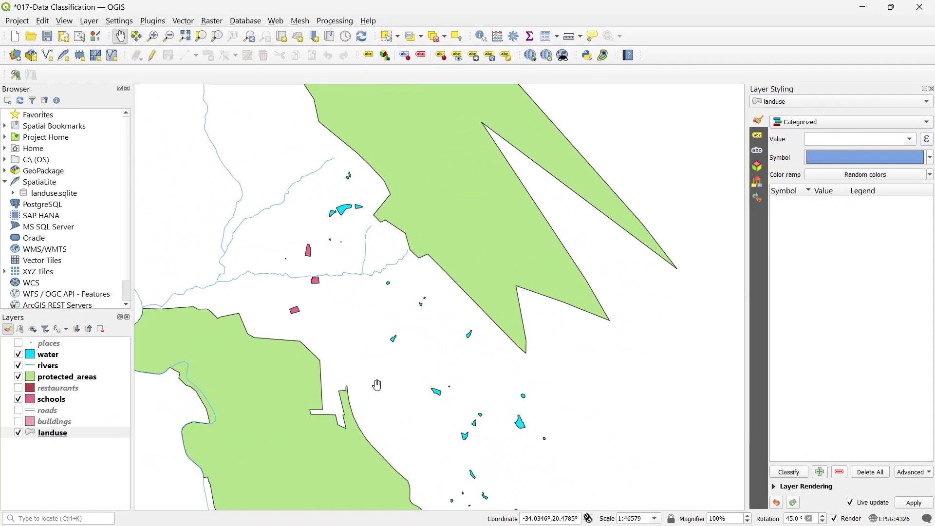
{"action": "left_click_drag", "start_coordinate": [377, 385], "coordinate": [433, 373]}
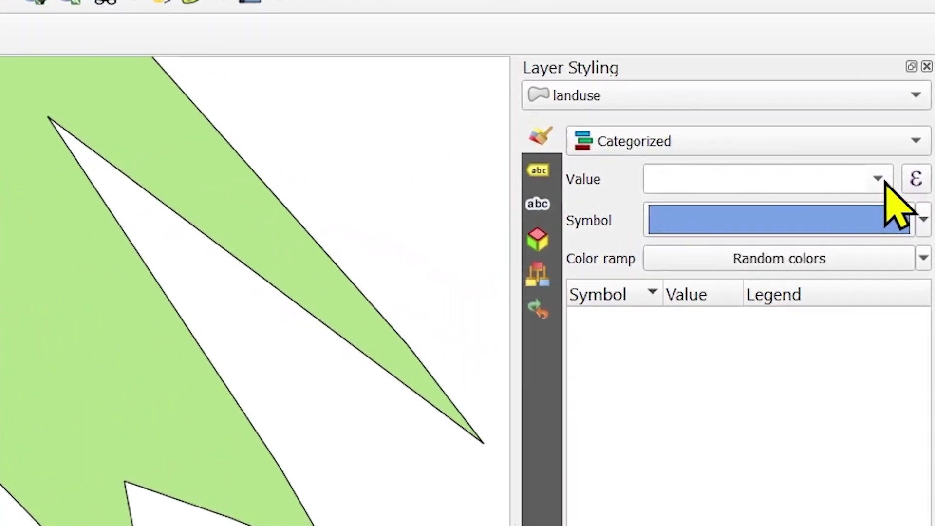
Review the fields available for categorizing the landuse layer and examine their contents in its attribute table.
{"action": "left_click", "coordinate": [898, 161]}
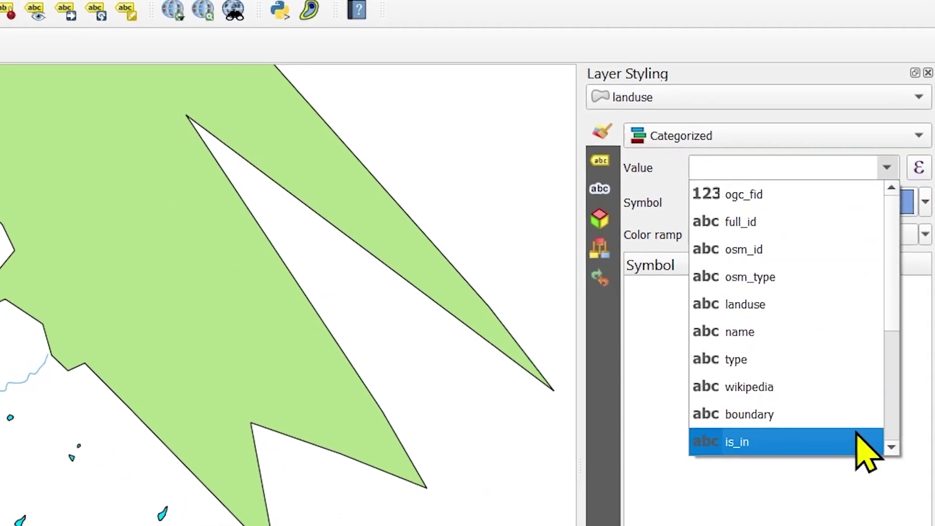
{"action": "scroll", "coordinate": [864, 451], "scroll_direction": "down", "scroll_amount": 1}
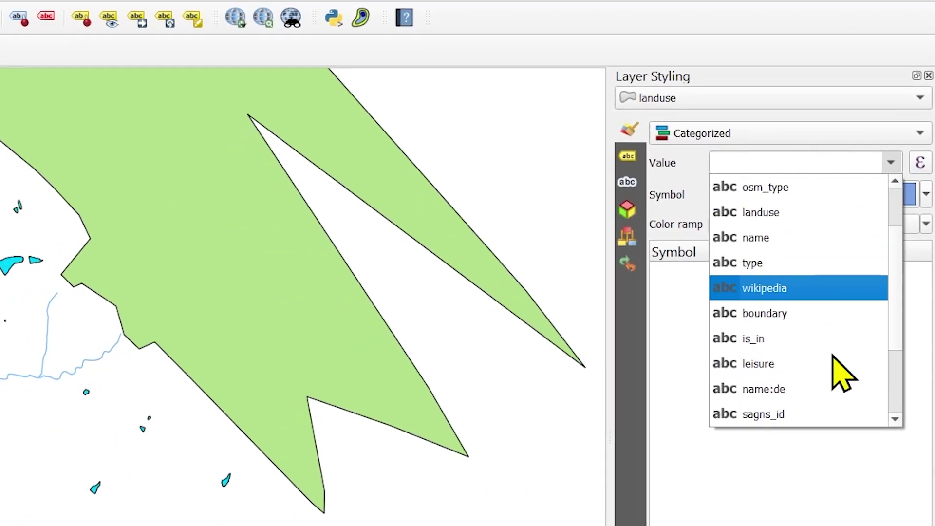
{"action": "scroll", "coordinate": [858, 444], "scroll_direction": "up", "scroll_amount": 1}
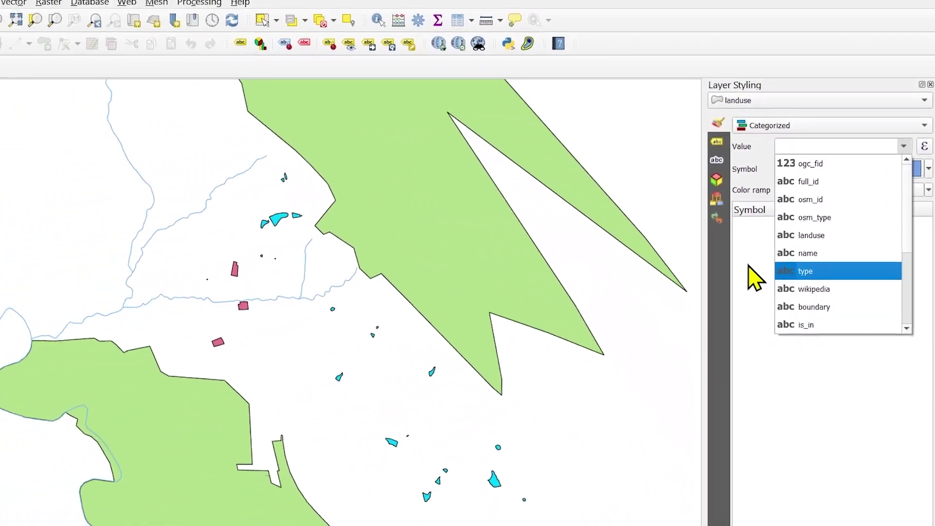
{"action": "left_click", "coordinate": [750, 267]}
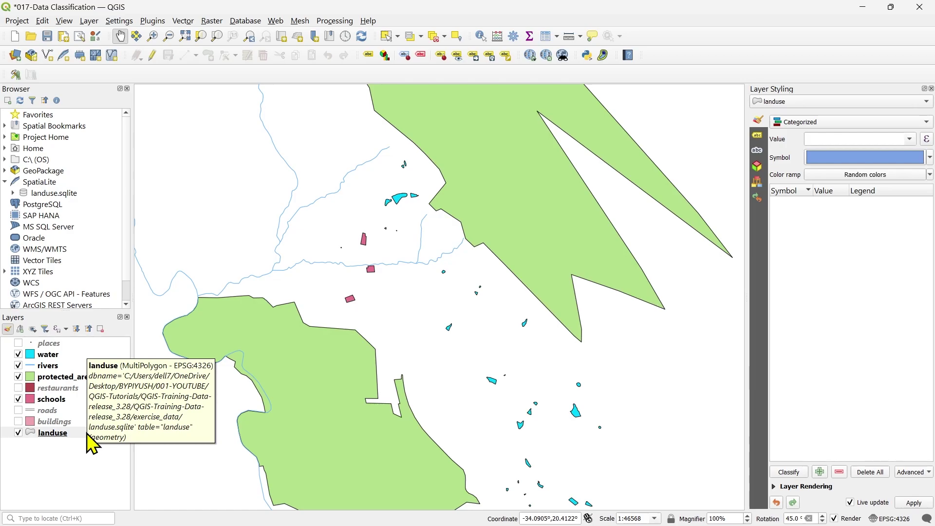
{"action": "right_click", "coordinate": [87, 434]}
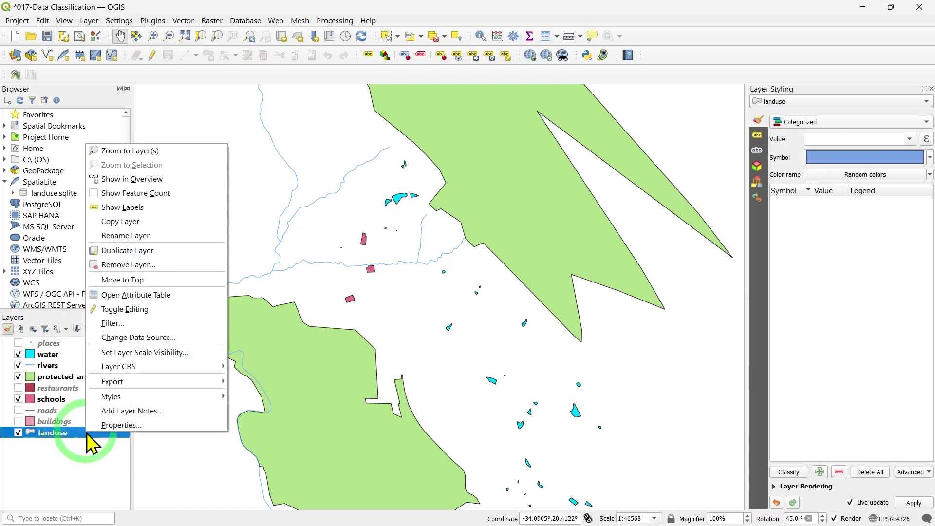
{"action": "left_click", "coordinate": [129, 296]}
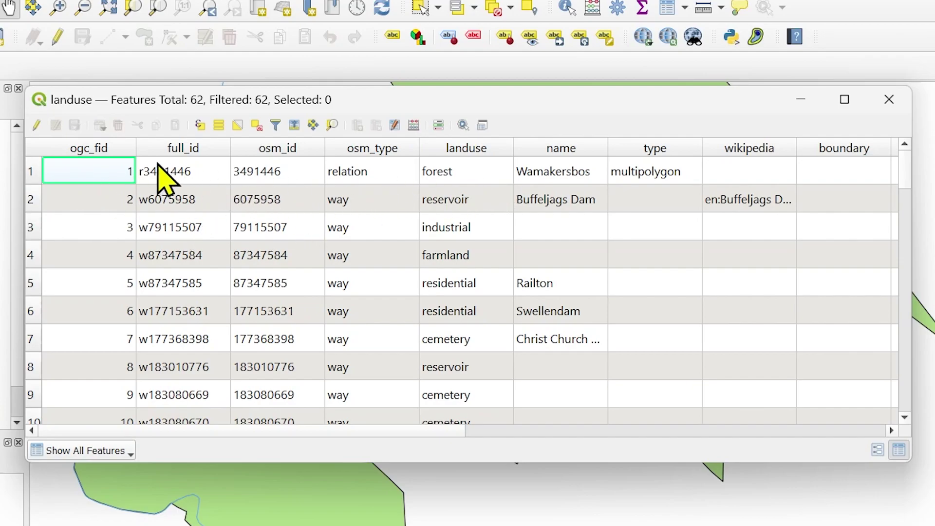
{"action": "left_click", "coordinate": [881, 104]}
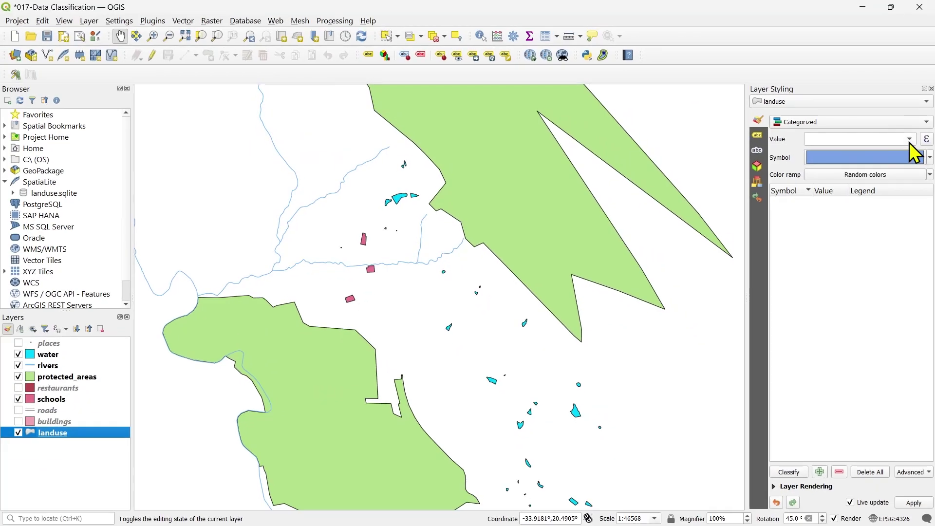
Classify the landuse layer by its landuse field using the Random Color Ramp.
{"action": "left_click", "coordinate": [910, 140]}
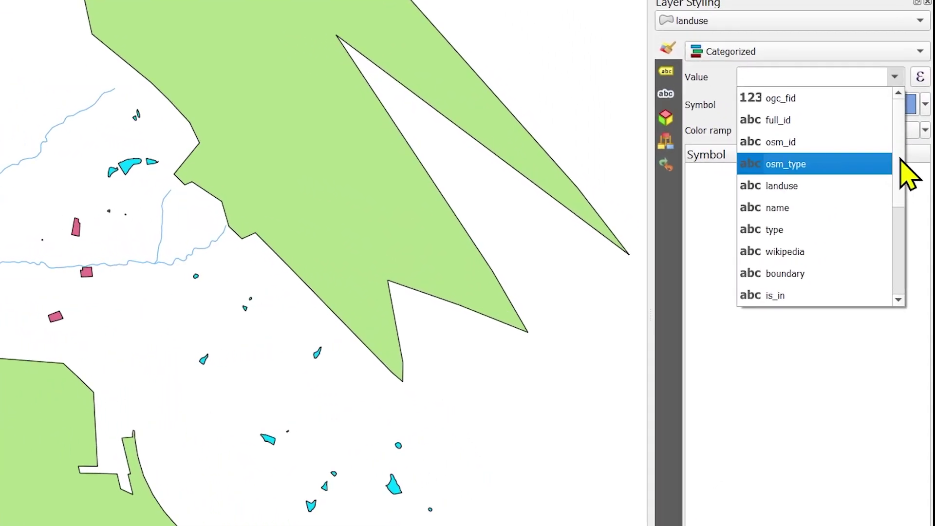
{"action": "mouse_move", "coordinate": [900, 159]}
{"action": "left_mouse_down"}
{"action": "mouse_move", "coordinate": [897, 254]}
{"action": "mouse_move", "coordinate": [887, 157]}
{"action": "left_mouse_up"}
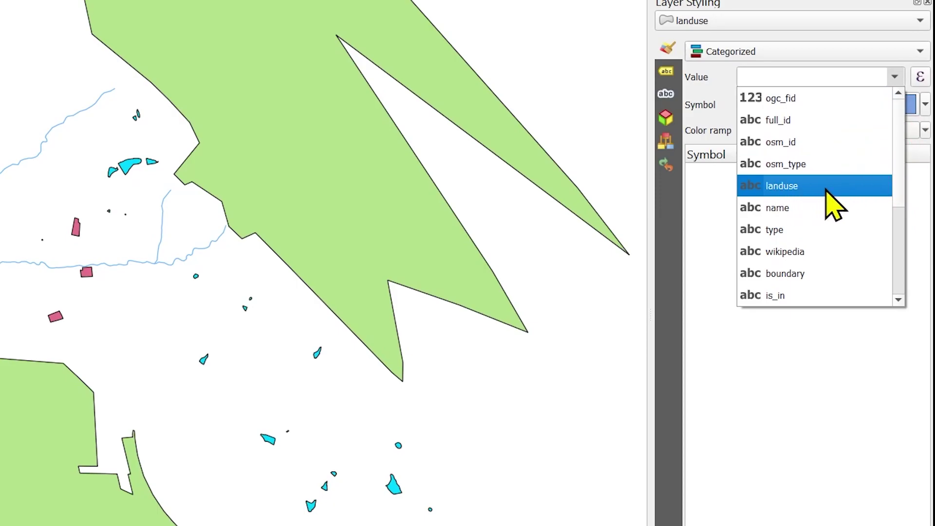
{"action": "left_click", "coordinate": [802, 190]}
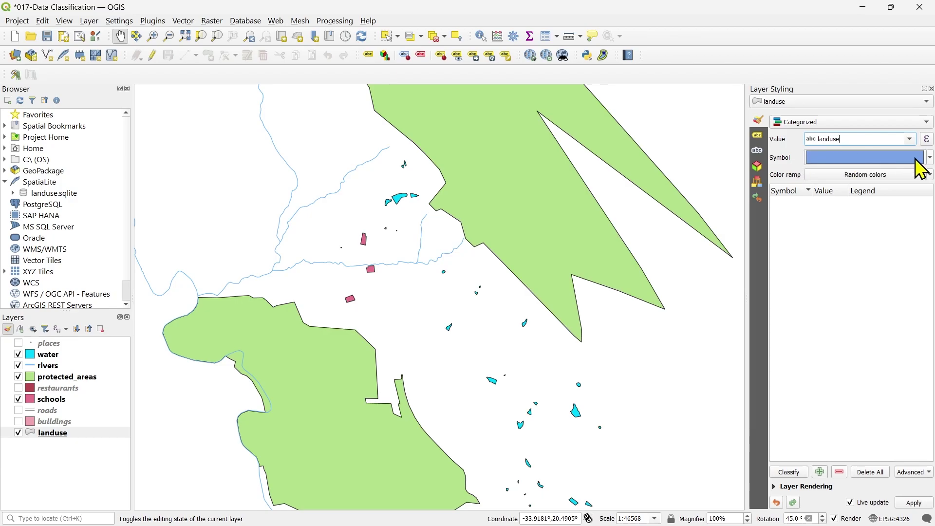
{"action": "left_click", "coordinate": [862, 175]}
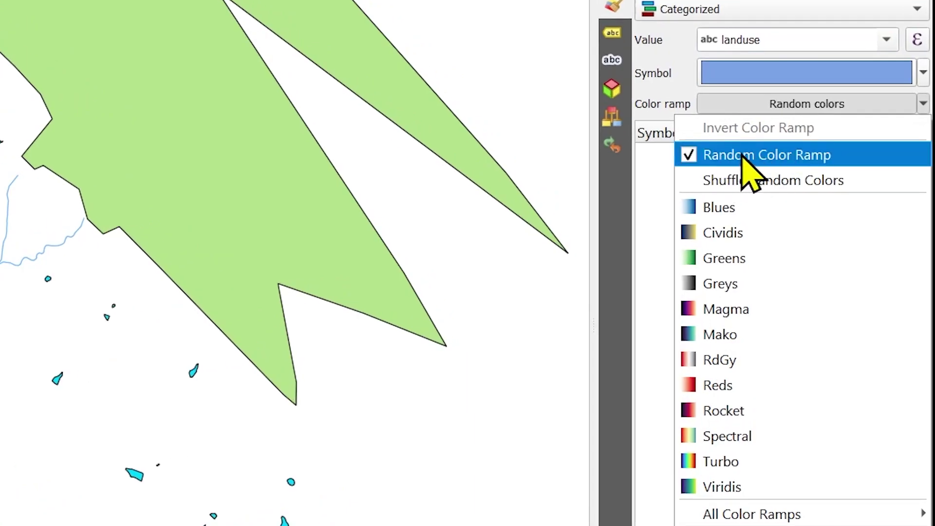
{"action": "left_click", "coordinate": [743, 154]}
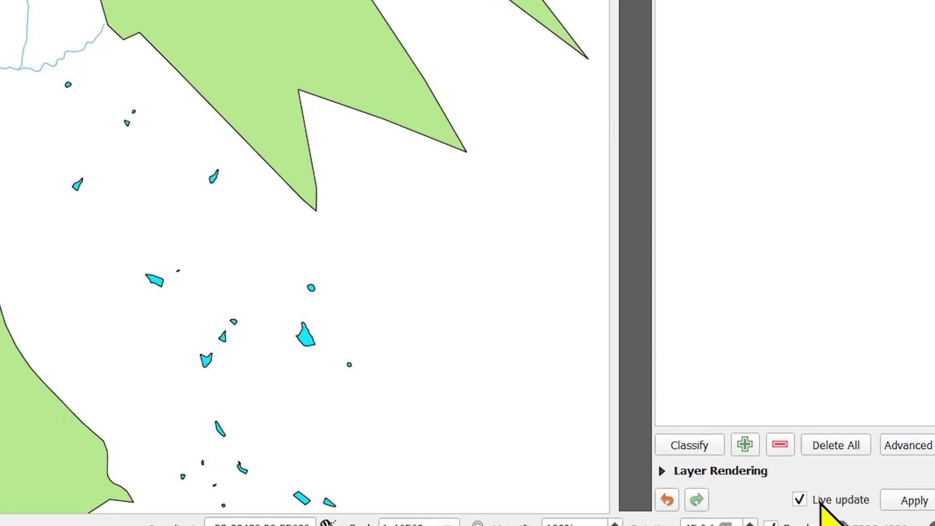
{"action": "left_click", "coordinate": [799, 497]}
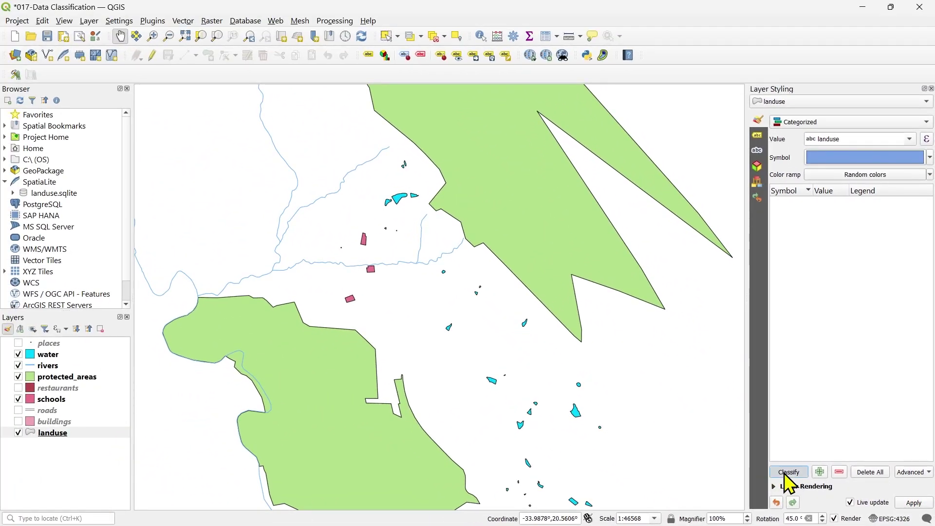
{"action": "left_click", "coordinate": [789, 472]}
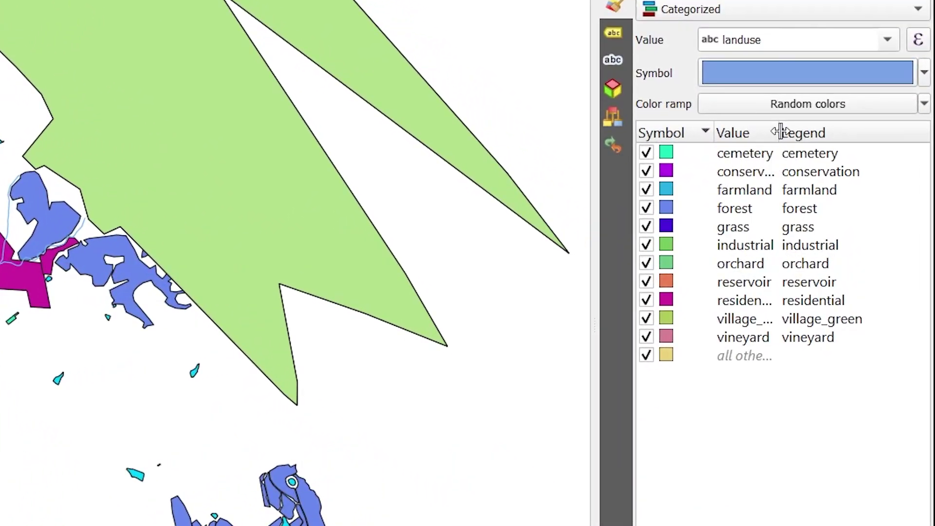
Widen the Value column of the landuse classification and review the category symbols from cemetery to industrial.
{"action": "left_click_drag", "start_coordinate": [779, 131], "coordinate": [806, 130]}
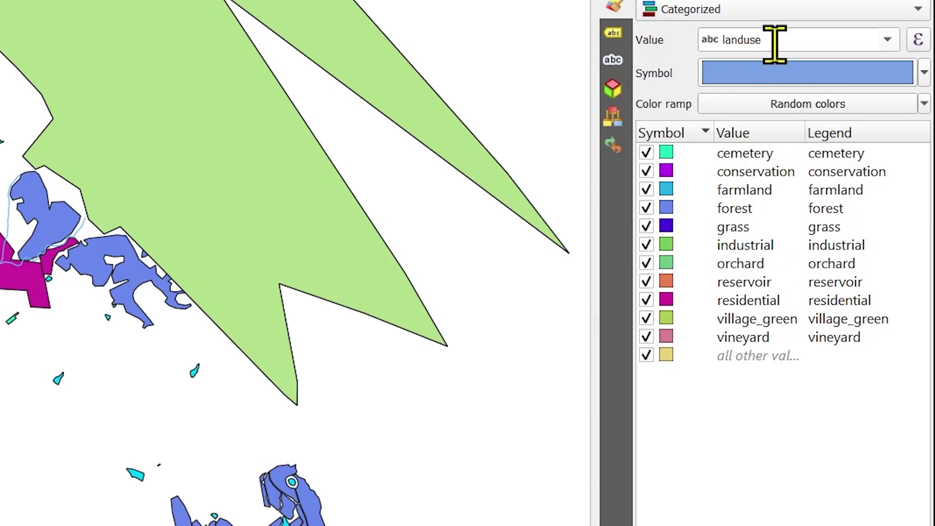
{"action": "left_click", "coordinate": [748, 154]}
{"action": "left_click", "coordinate": [746, 171]}
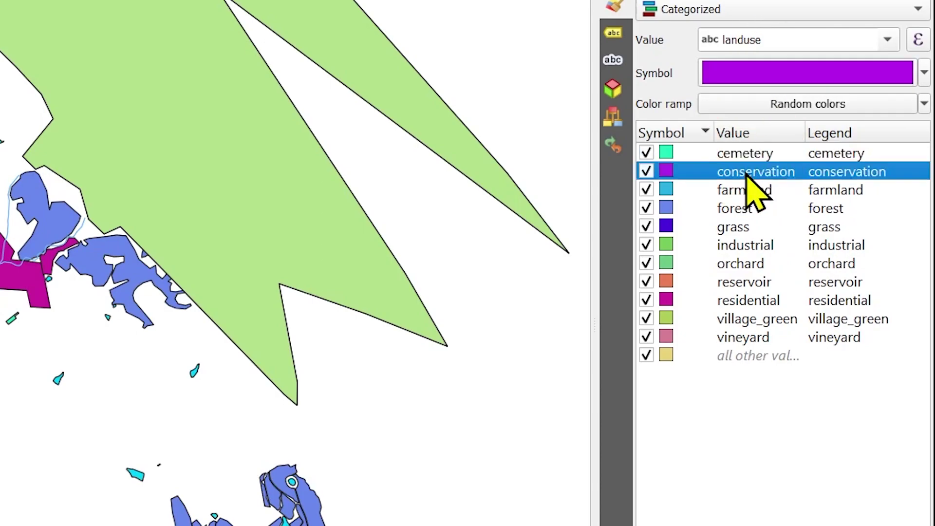
{"action": "left_click", "coordinate": [746, 191]}
{"action": "left_click", "coordinate": [736, 210]}
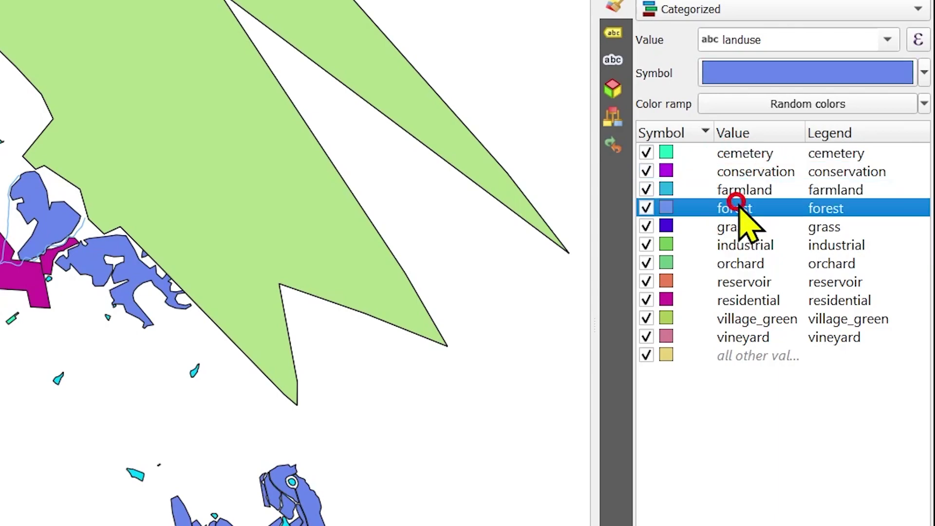
{"action": "left_click", "coordinate": [735, 227]}
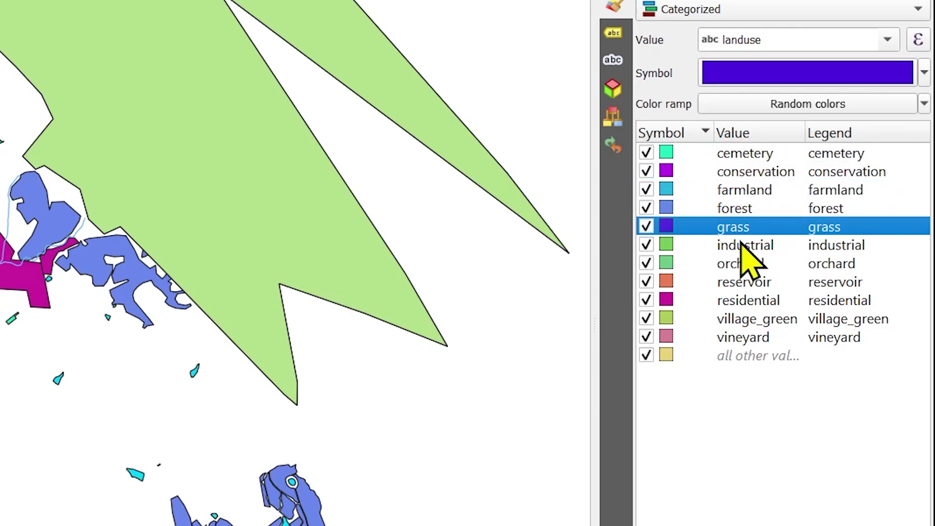
{"action": "left_click", "coordinate": [741, 246]}
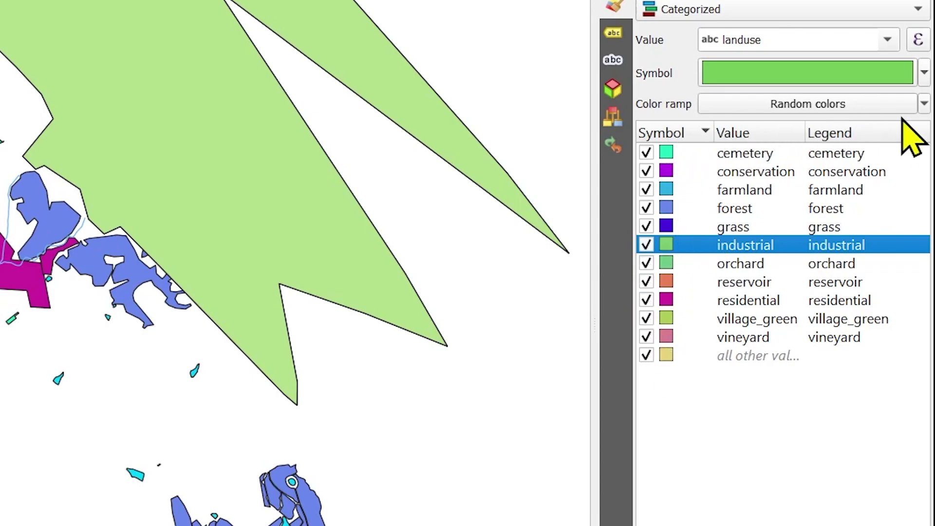
Review the available color ramps for the landuse classification and examine the residential category's areas on the map.
{"action": "left_click", "coordinate": [924, 105]}
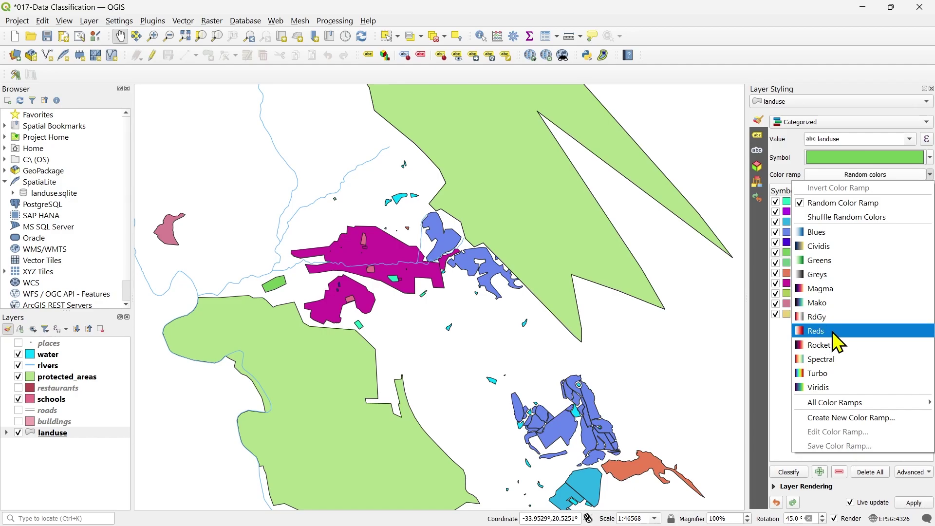
{"action": "left_click", "coordinate": [786, 334]}
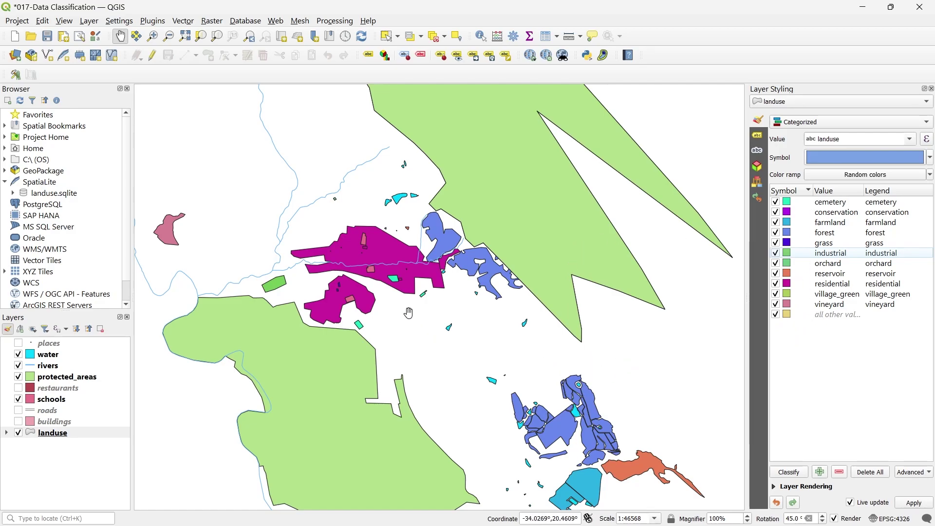
{"action": "left_click", "coordinate": [829, 284]}
{"action": "scroll", "coordinate": [350, 270], "scroll_direction": "down", "scroll_amount": 1}
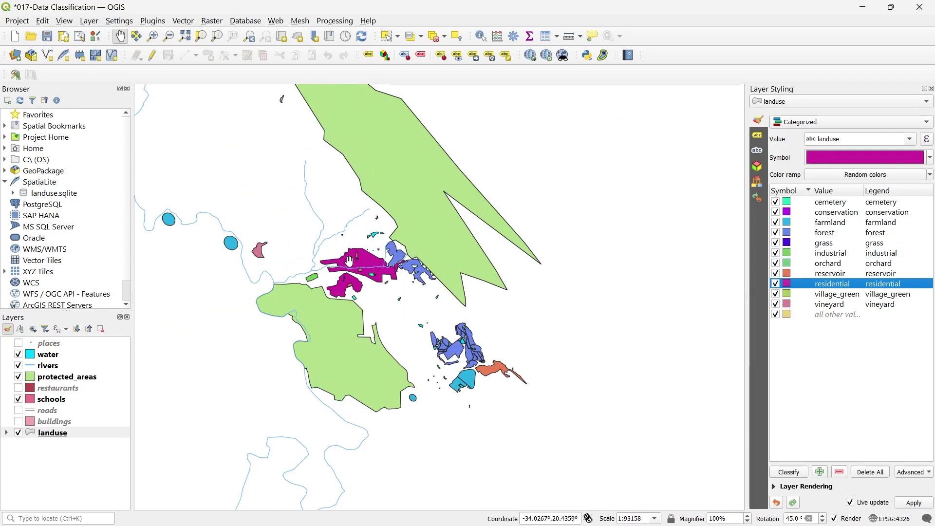
{"action": "scroll", "coordinate": [350, 282], "scroll_direction": "up", "scroll_amount": 1}
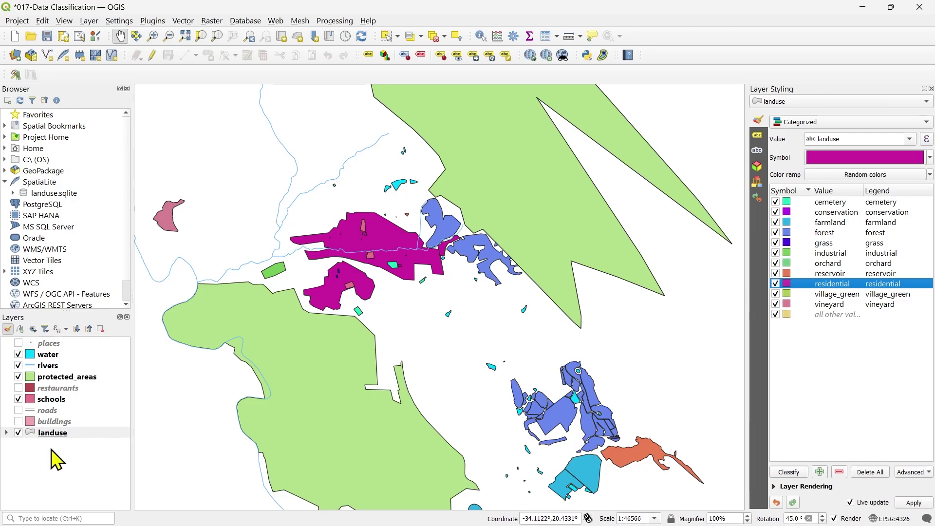
Give the layer list more height and expand the landuse layer to show its category legend.
{"action": "left_click", "coordinate": [61, 306]}
{"action": "left_click_drag", "start_coordinate": [62, 310], "coordinate": [78, 177]}
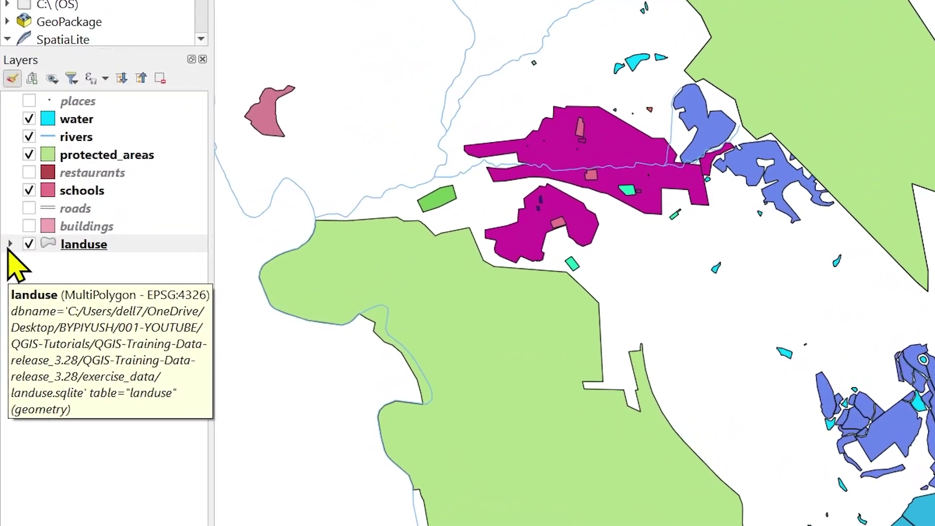
{"action": "left_click", "coordinate": [5, 301]}
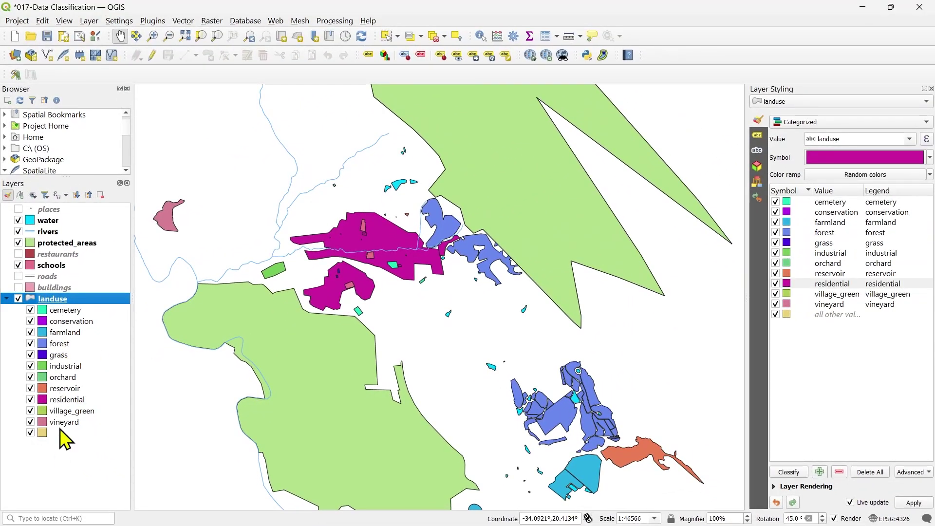
Inspect the symbol settings of the cemetery category and the unlabelled last entry in the landuse legend.
{"action": "double_click", "coordinate": [44, 312]}
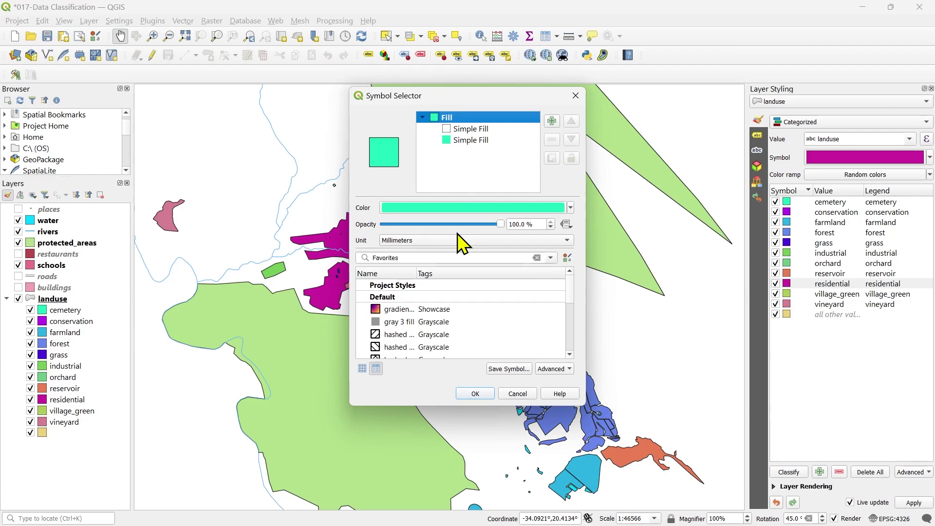
{"action": "key", "text": "Escape"}
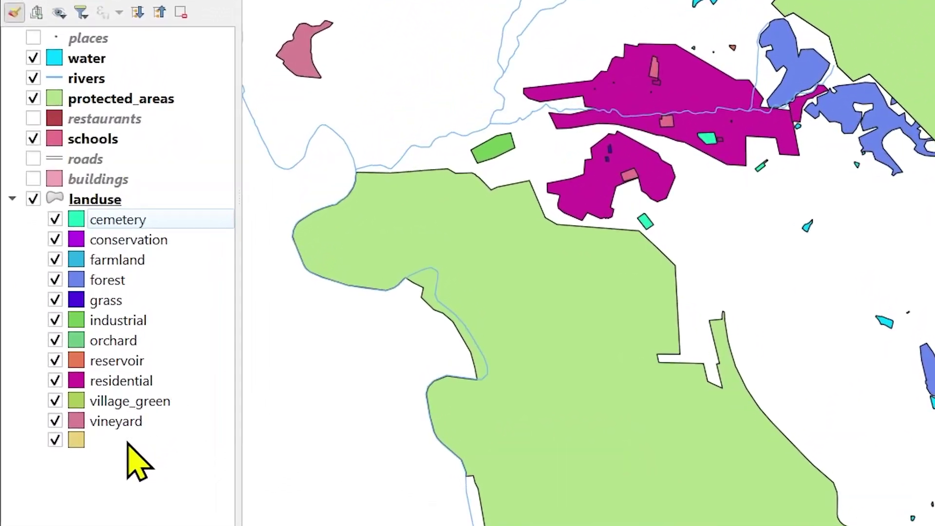
{"action": "left_click", "coordinate": [71, 434]}
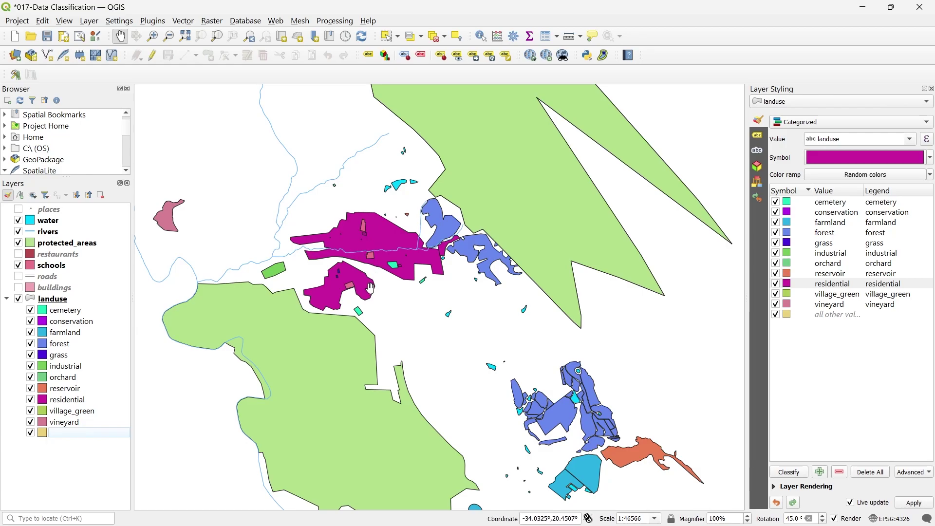
Compare the map with the unlabelled all other values category of landuse switched off and on again.
{"action": "scroll", "coordinate": [344, 292], "scroll_direction": "up", "scroll_amount": 1}
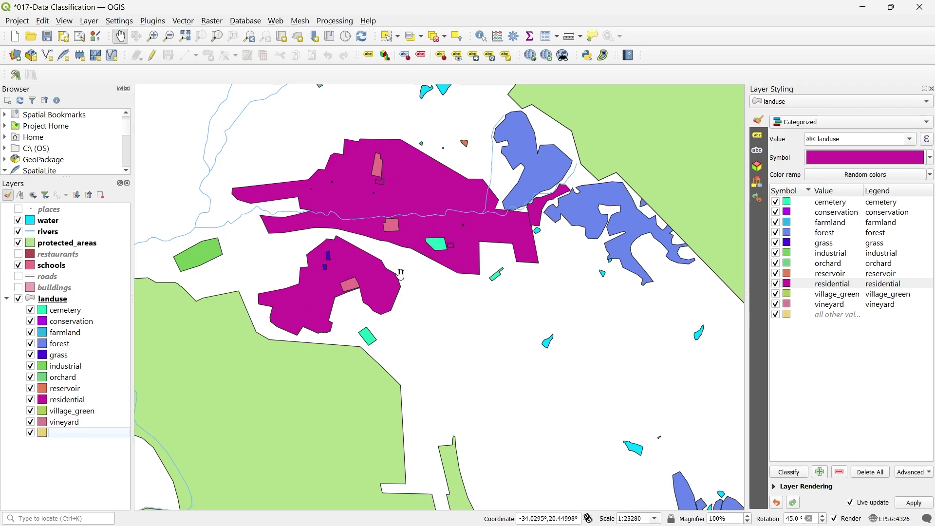
{"action": "scroll", "coordinate": [392, 251], "scroll_direction": "down", "scroll_amount": 1}
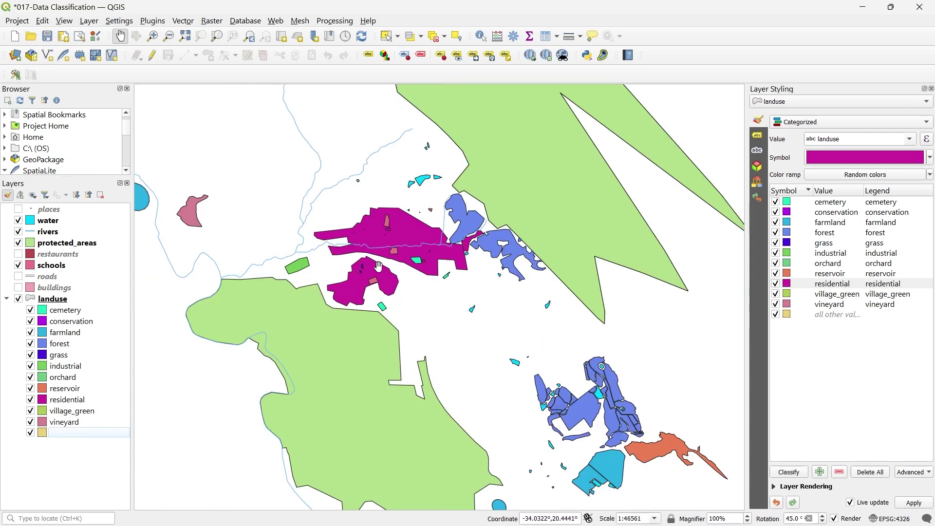
{"action": "scroll", "coordinate": [379, 265], "scroll_direction": "up", "scroll_amount": 1}
{"action": "left_click", "coordinate": [31, 433]}
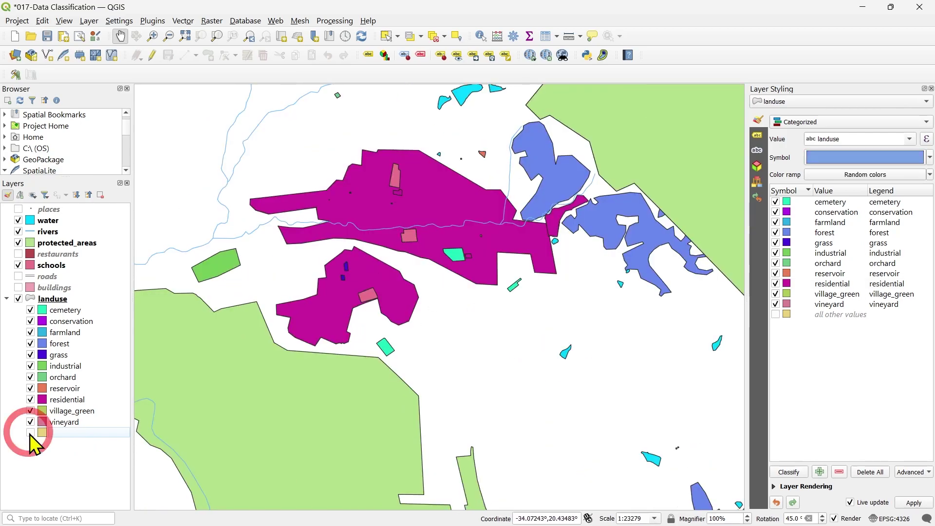
{"action": "left_click", "coordinate": [30, 433]}
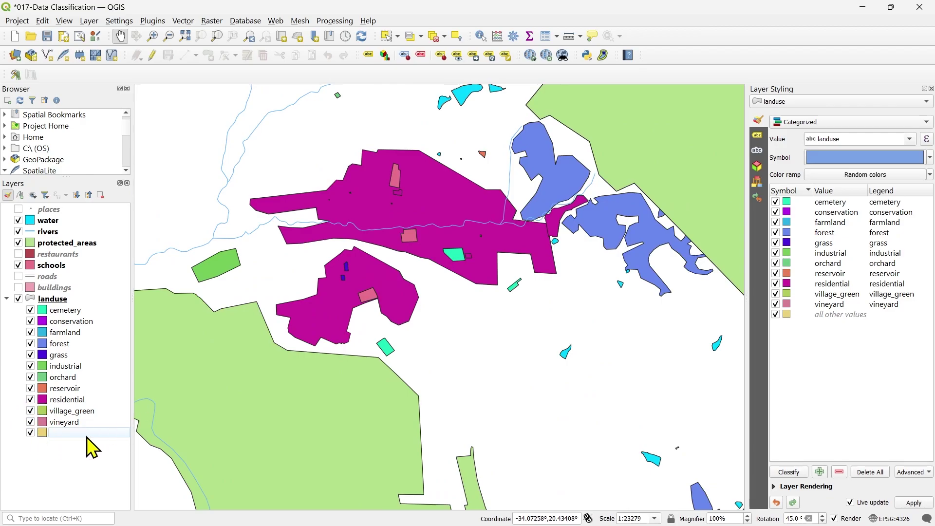
{"action": "scroll", "coordinate": [340, 390], "scroll_direction": "down", "scroll_amount": 1}
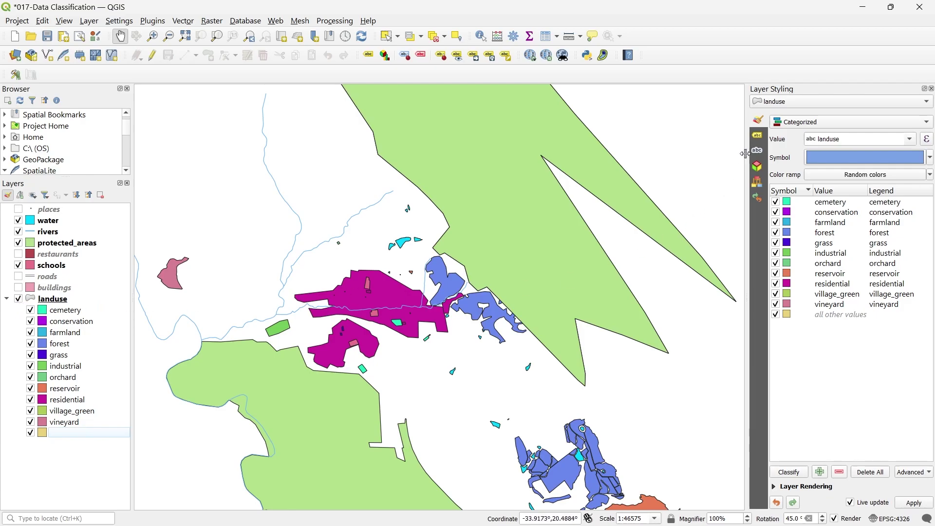
Change the landuse layer's symbology back to Single Symbol and make the buildings layer visible over it.
{"action": "left_click", "coordinate": [822, 124]}
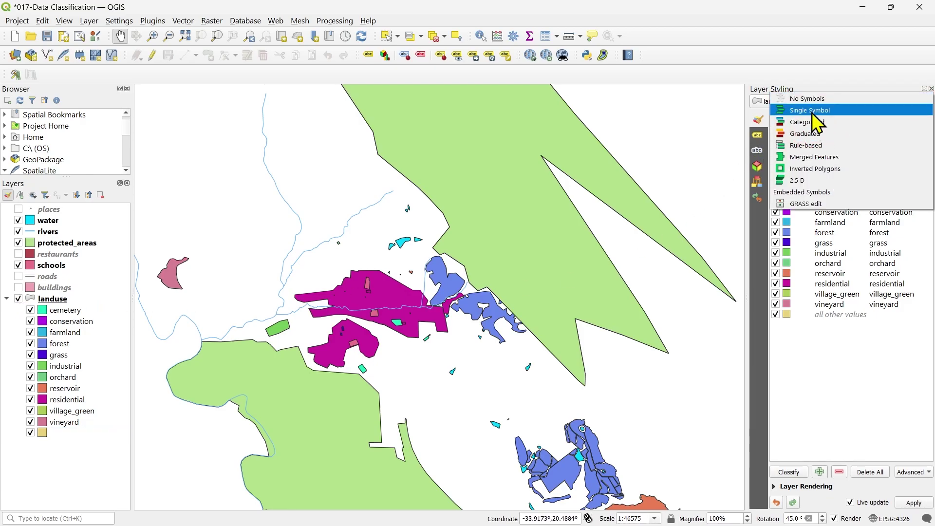
{"action": "left_click", "coordinate": [812, 113]}
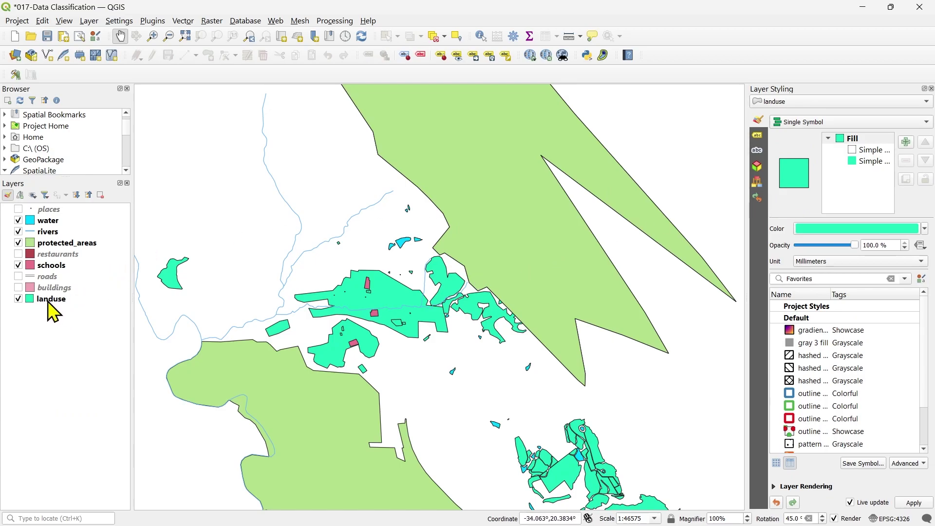
{"action": "left_click", "coordinate": [18, 288]}
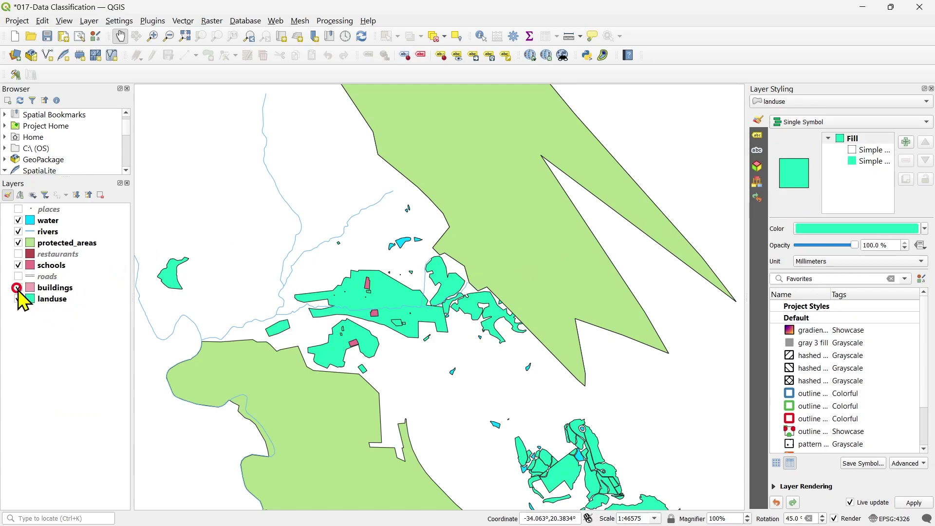
{"action": "scroll", "coordinate": [387, 307], "scroll_direction": "up", "scroll_amount": 2}
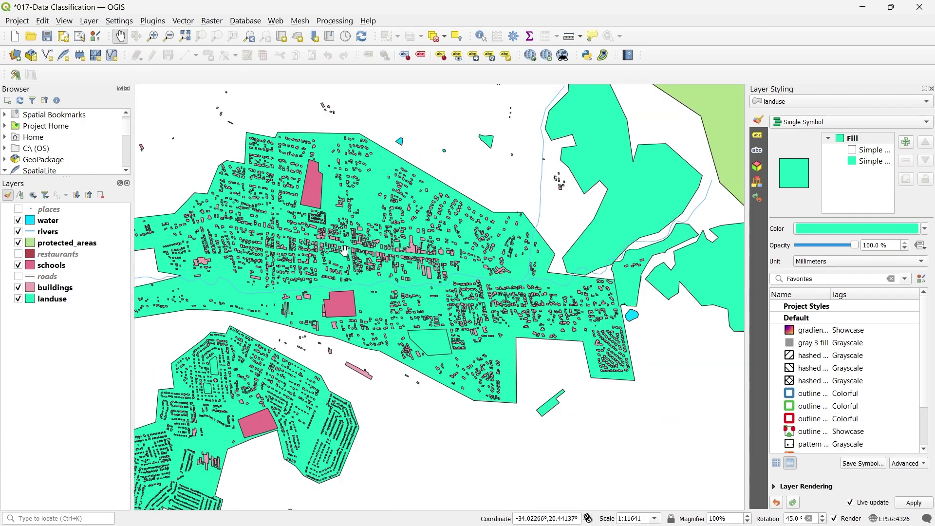
{"action": "left_click_drag", "start_coordinate": [315, 277], "coordinate": [385, 250]}
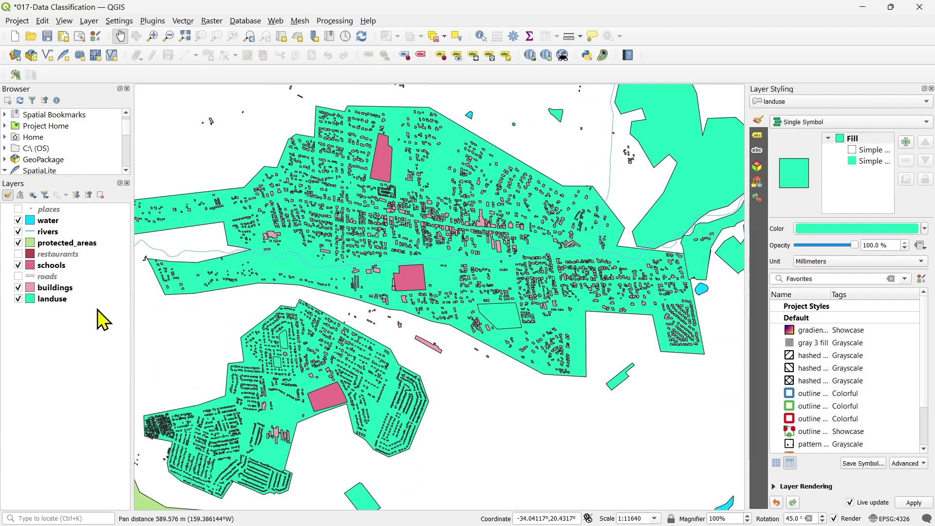
Examine the building field in the buildings layer's attribute table and look over the buildings on the map.
{"action": "left_click", "coordinate": [95, 290]}
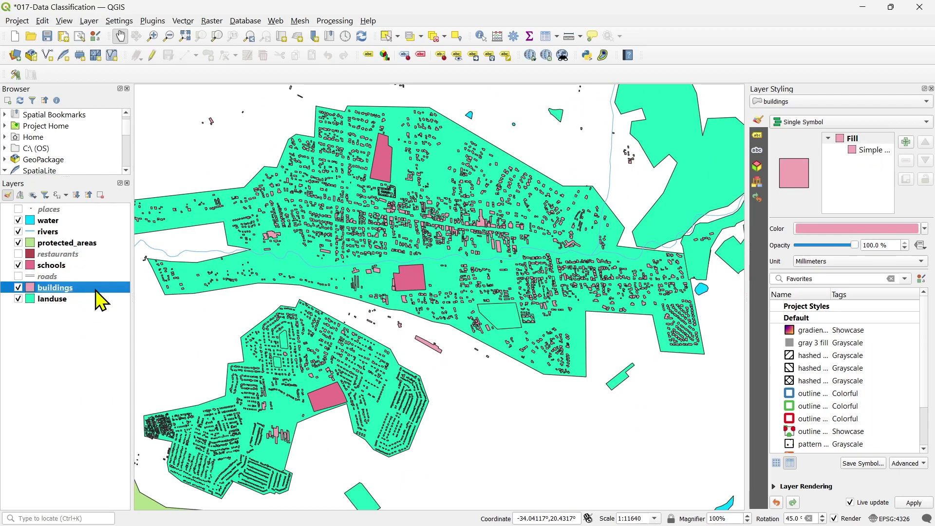
{"action": "right_click", "coordinate": [96, 291]}
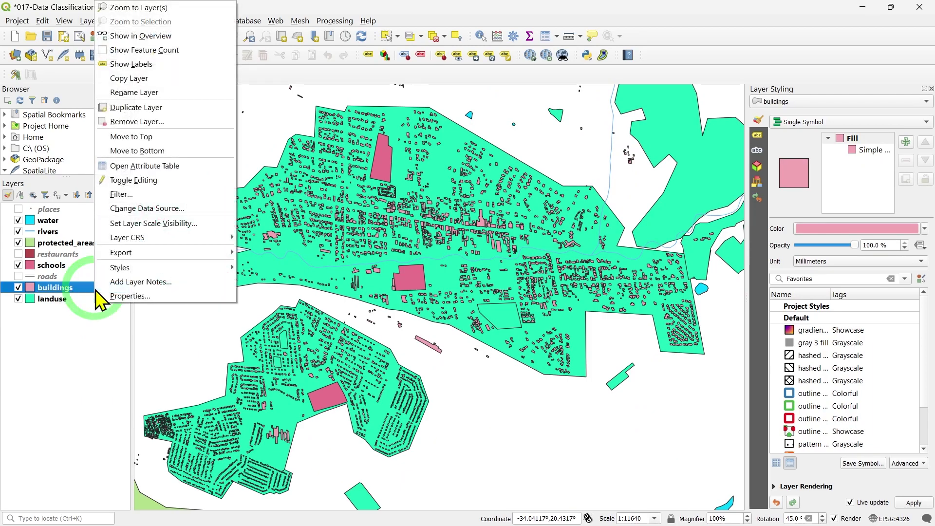
{"action": "left_click", "coordinate": [124, 167]}
{"action": "left_click_drag", "start_coordinate": [195, 309], "coordinate": [214, 300]}
{"action": "scroll", "coordinate": [351, 265], "scroll_direction": "down", "scroll_amount": 2}
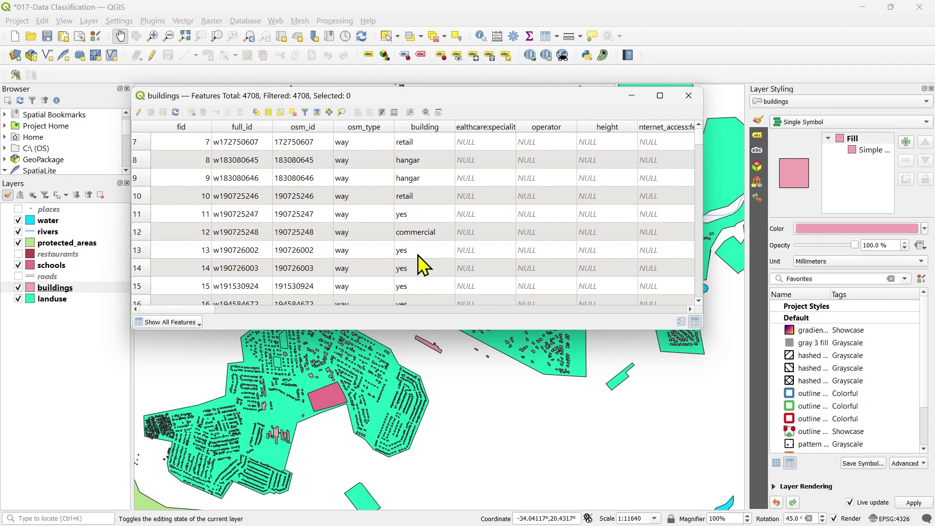
{"action": "left_click", "coordinate": [686, 99]}
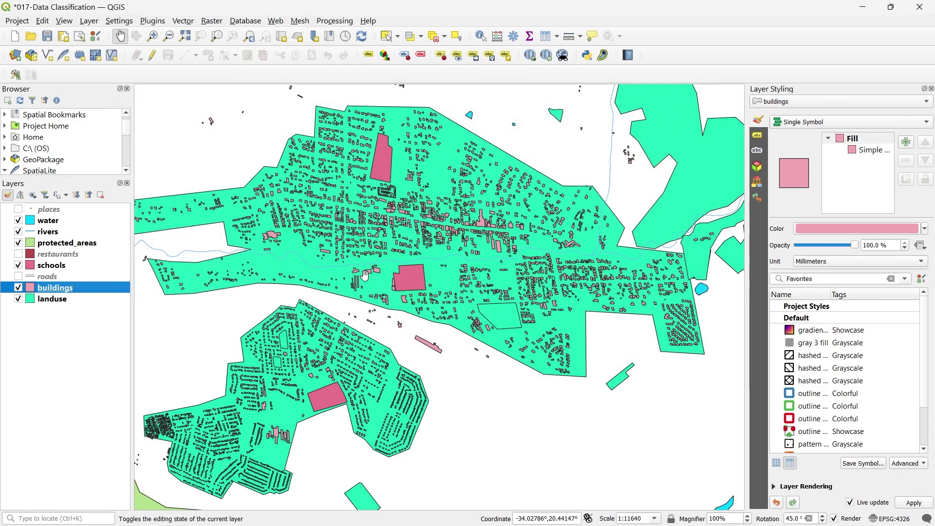
{"action": "scroll", "coordinate": [482, 365], "scroll_direction": "down", "scroll_amount": 1}
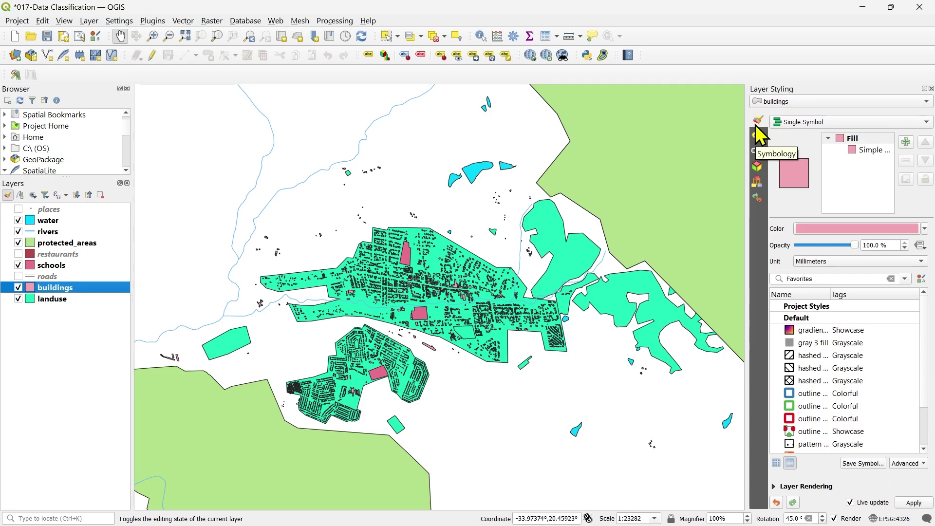
Change the buildings layer's symbology to Categorized and choose the building field as its value.
{"action": "left_click", "coordinate": [814, 126]}
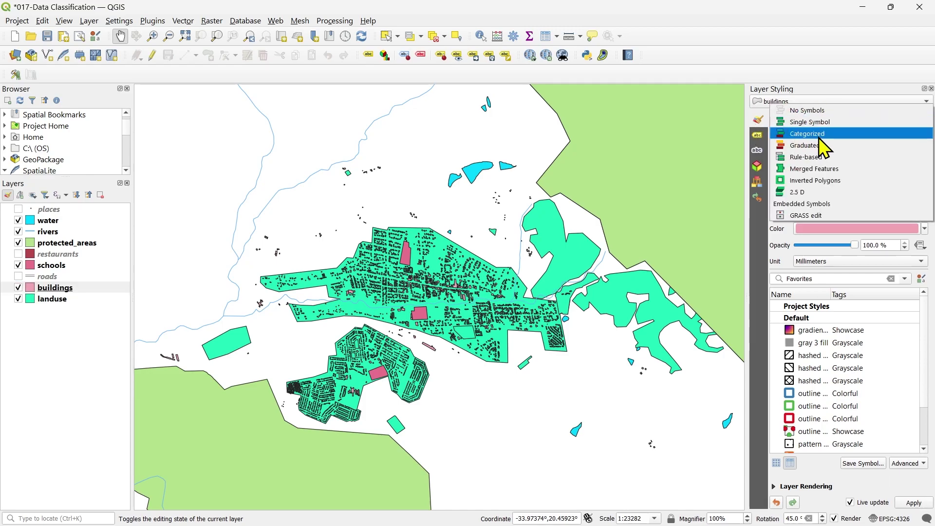
{"action": "left_click", "coordinate": [819, 136]}
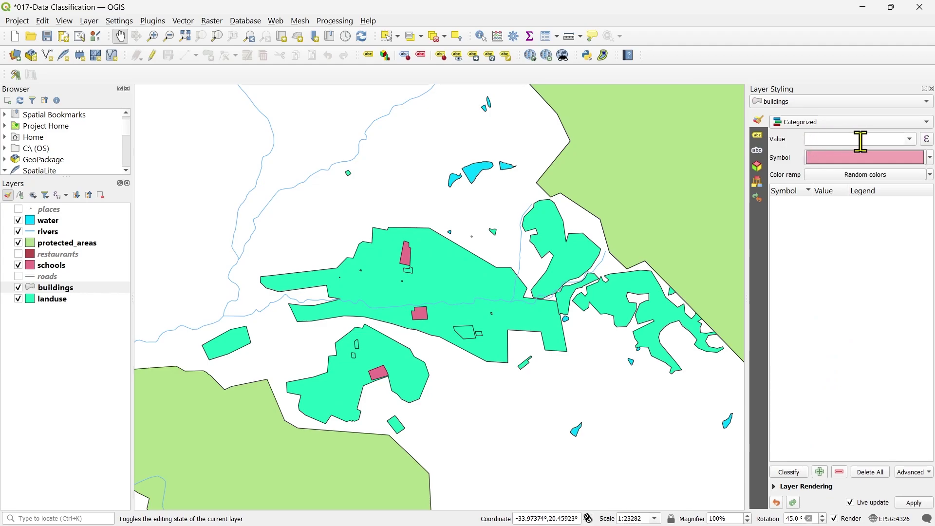
{"action": "left_click", "coordinate": [910, 140]}
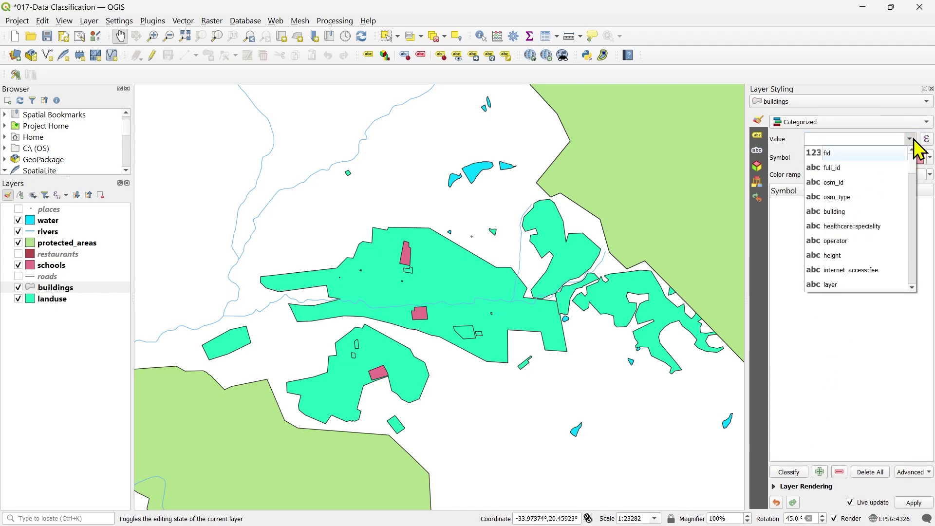
{"action": "left_click", "coordinate": [856, 211]}
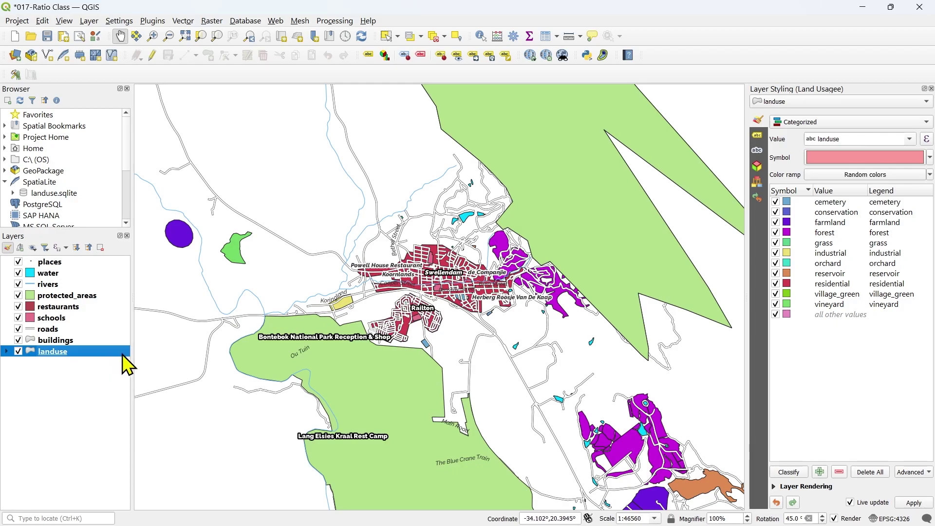
{"action": "double_click", "coordinate": [107, 353]}
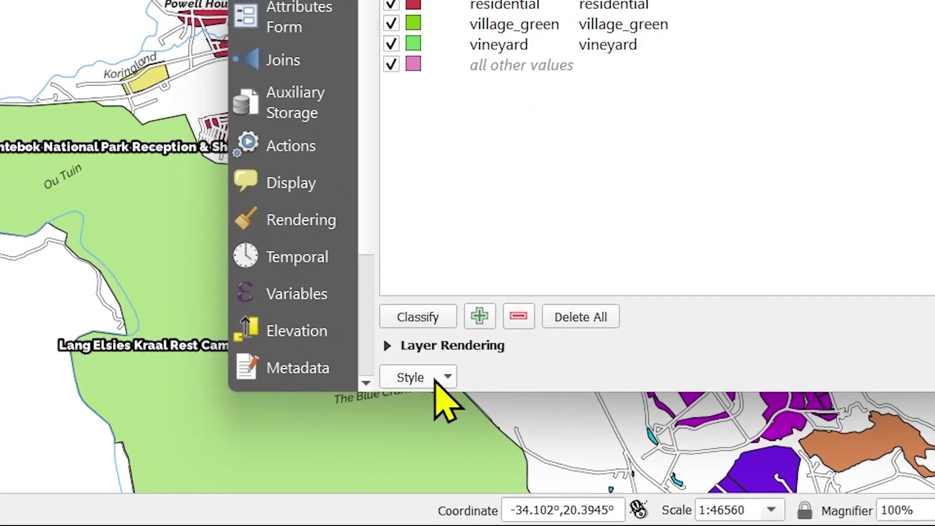
{"action": "left_click", "coordinate": [441, 378]}
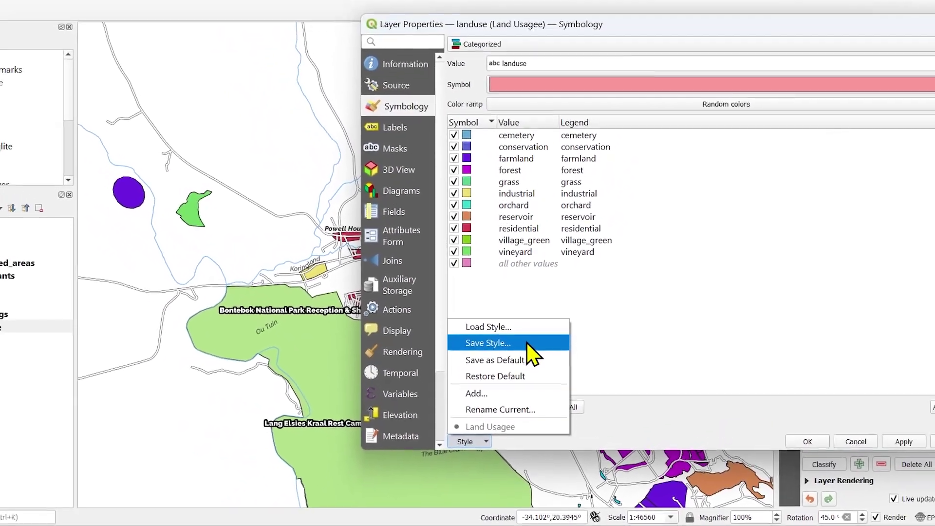
{"action": "left_click", "coordinate": [491, 314]}
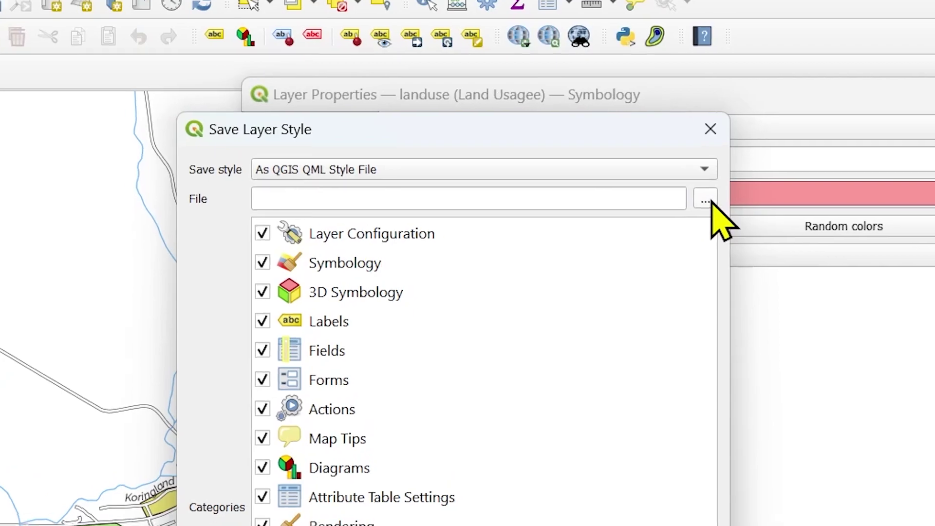
{"action": "left_click", "coordinate": [707, 201]}
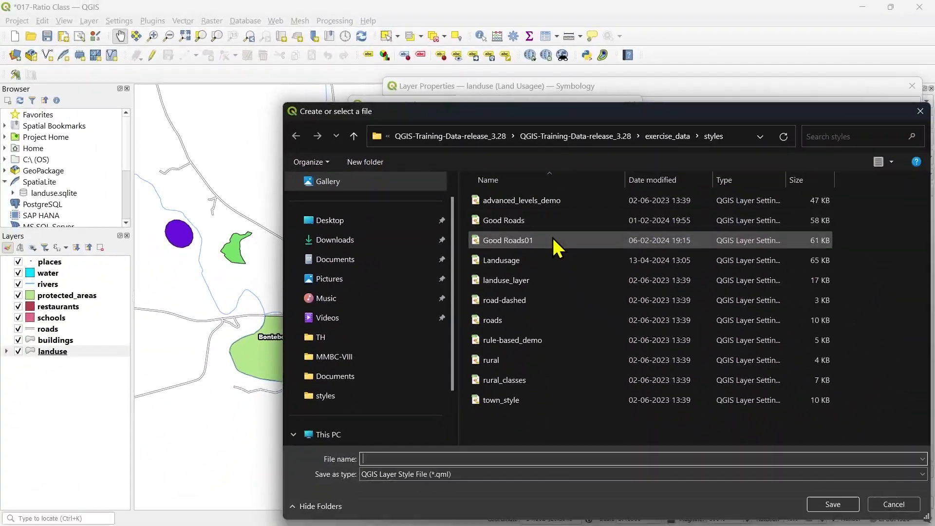
{"action": "left_click", "coordinate": [504, 262]}
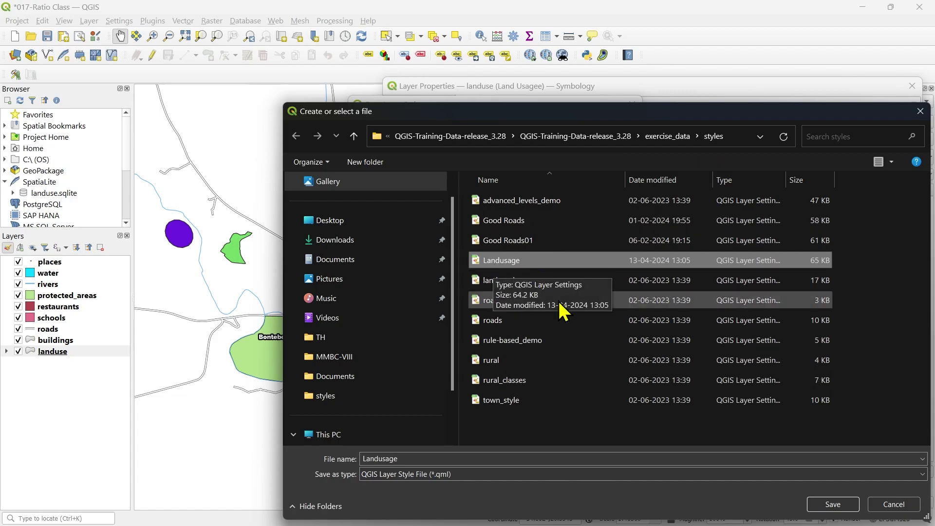
{"action": "left_click", "coordinate": [883, 507]}
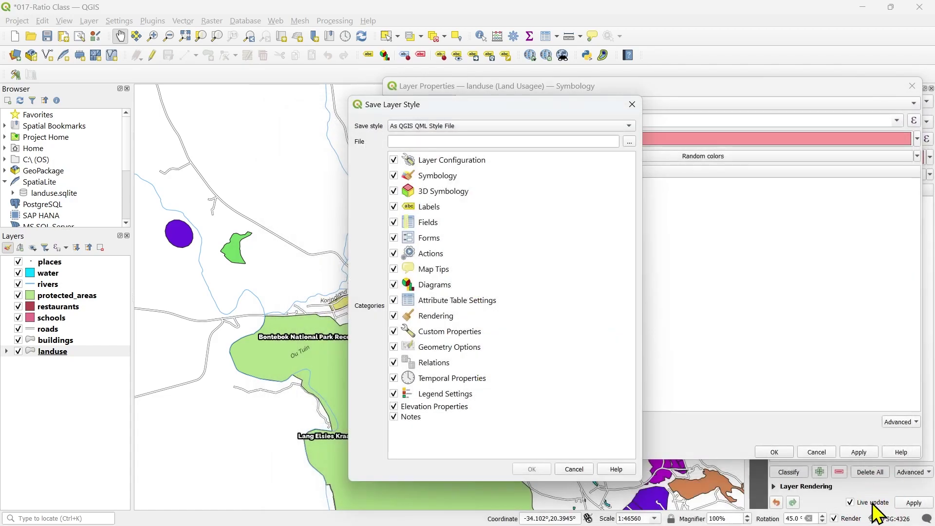
{"action": "left_click", "coordinate": [576, 469]}
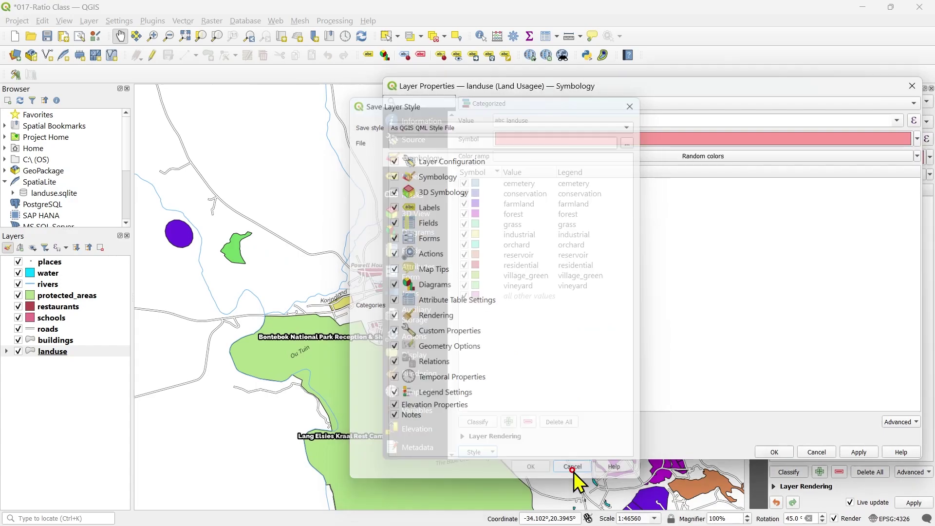
{"action": "left_click", "coordinate": [811, 453]}
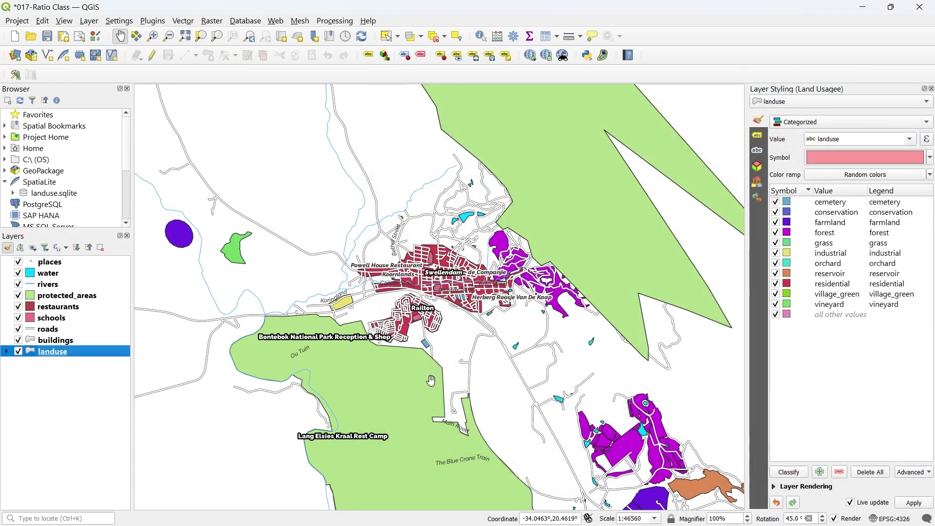
Switch the landuse layer to Single Symbol and restore its categorized symbology by loading the Landusage.qml style file from the styles folder.
{"action": "left_click", "coordinate": [803, 122]}
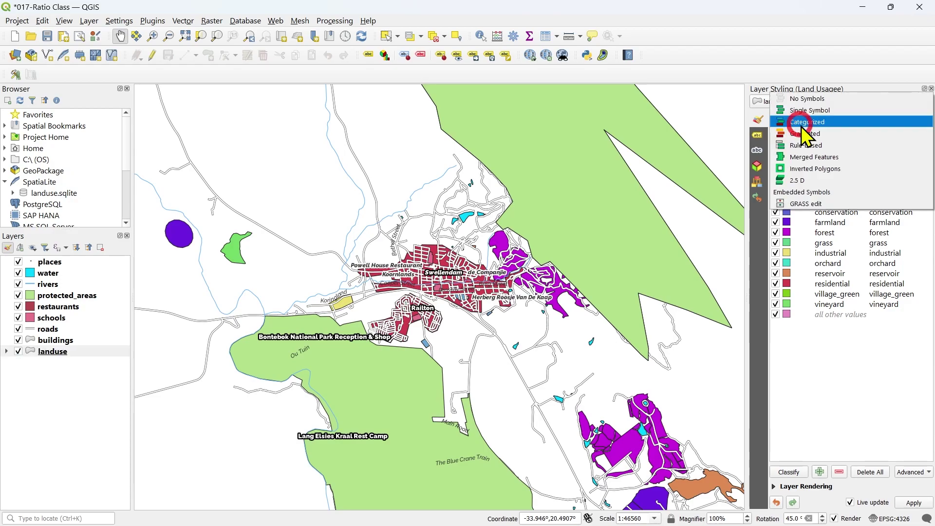
{"action": "left_click", "coordinate": [803, 110]}
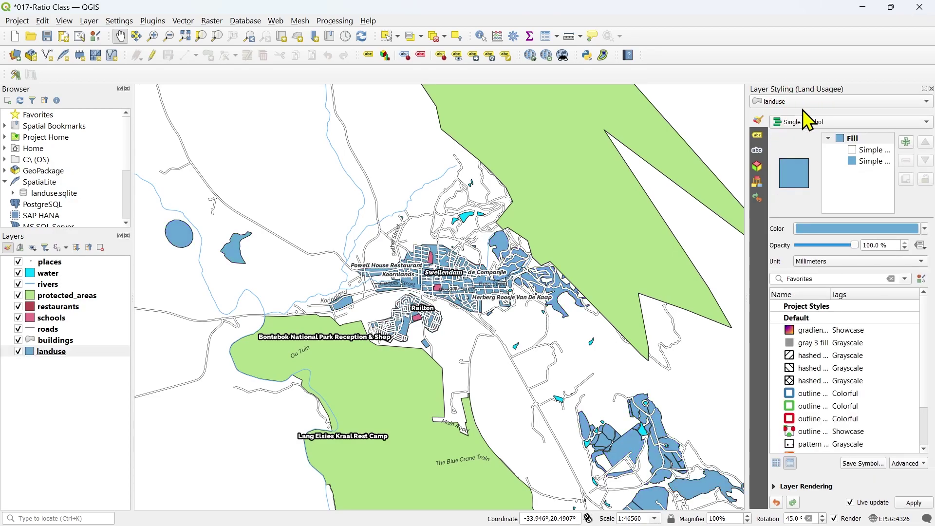
{"action": "double_click", "coordinate": [109, 355]}
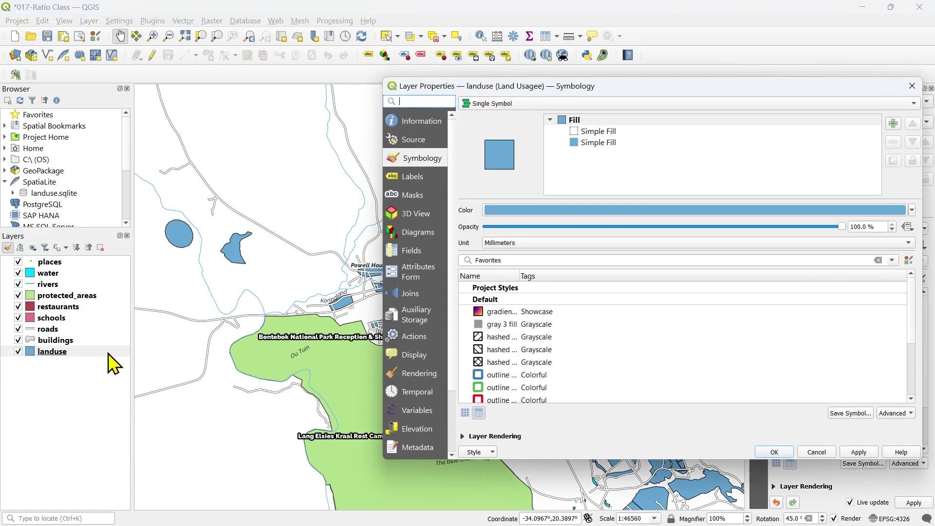
{"action": "left_click", "coordinate": [476, 452]}
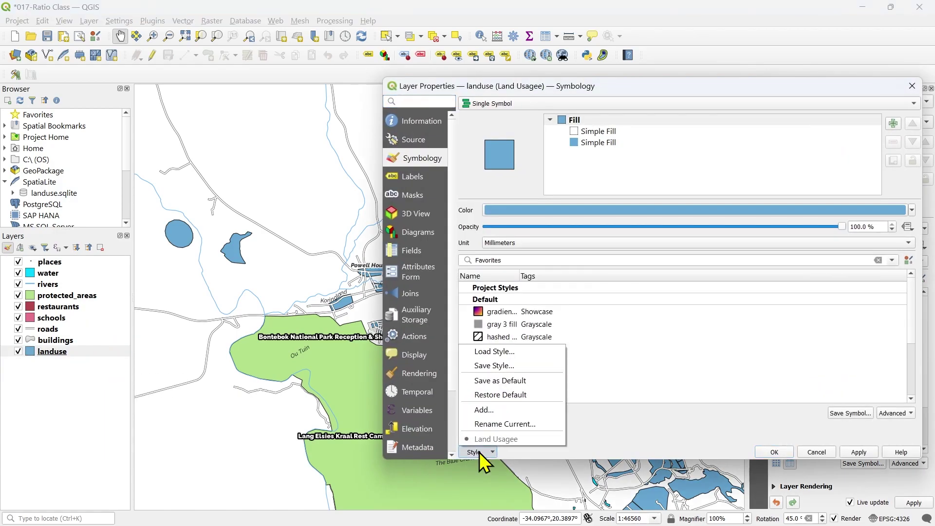
{"action": "left_click", "coordinate": [495, 353]}
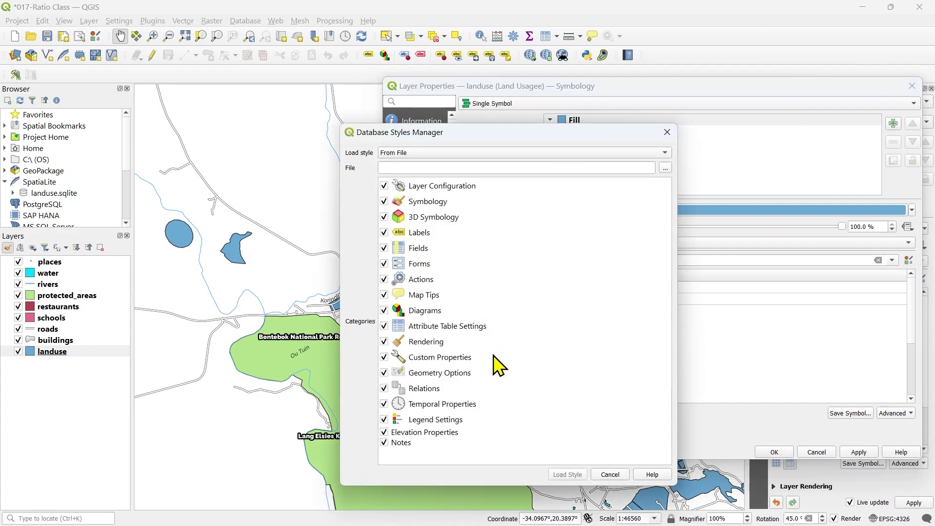
{"action": "left_click", "coordinate": [668, 169]}
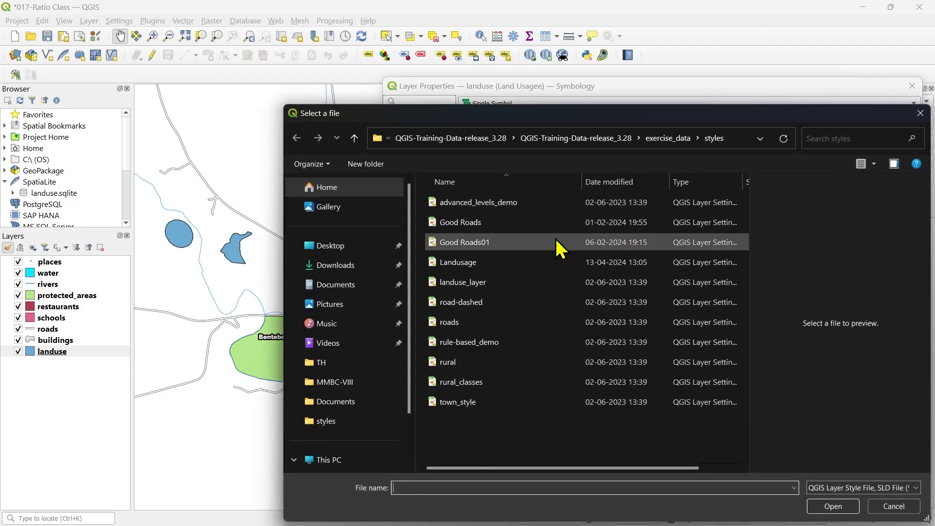
{"action": "double_click", "coordinate": [498, 262]}
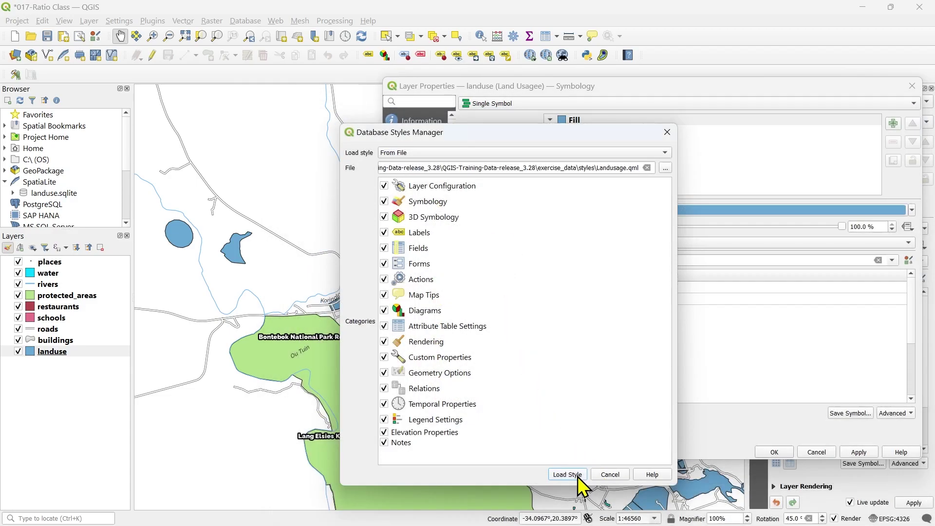
{"action": "left_click", "coordinate": [576, 477]}
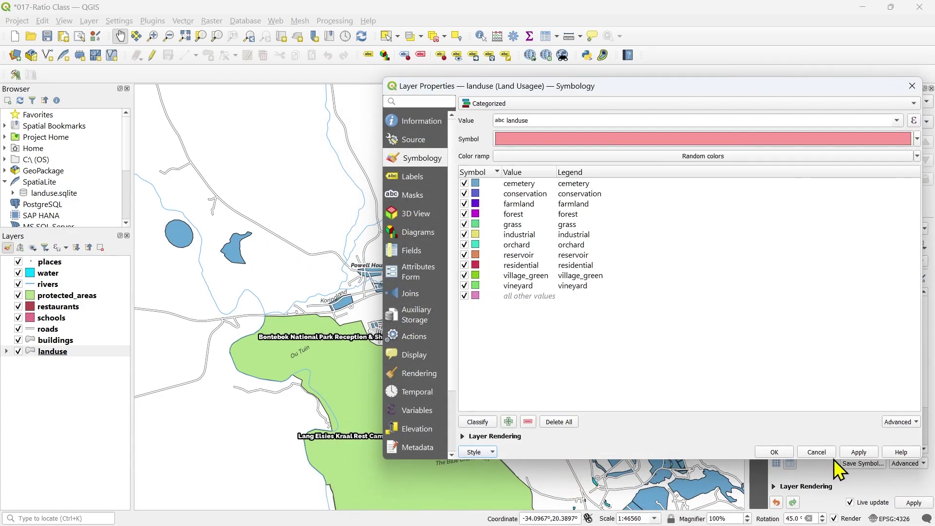
{"action": "left_click", "coordinate": [859, 453]}
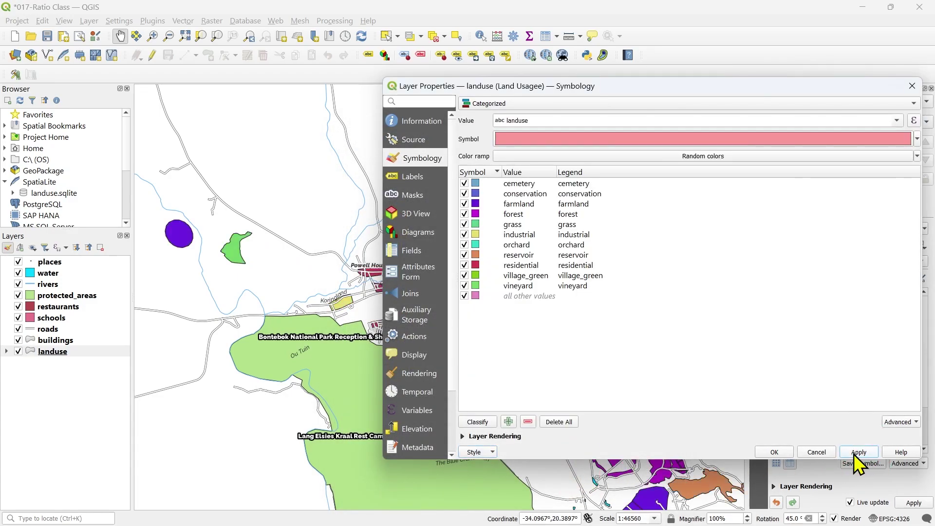
{"action": "left_click", "coordinate": [775, 453]}
{"action": "scroll", "coordinate": [507, 320], "scroll_direction": "up", "scroll_amount": 1}
{"action": "scroll", "coordinate": [507, 320], "scroll_direction": "down", "scroll_amount": 1}
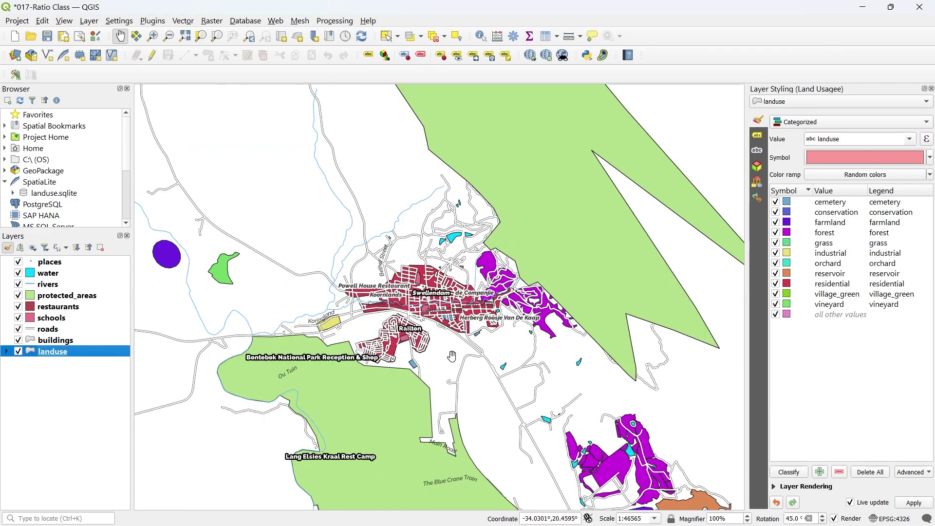